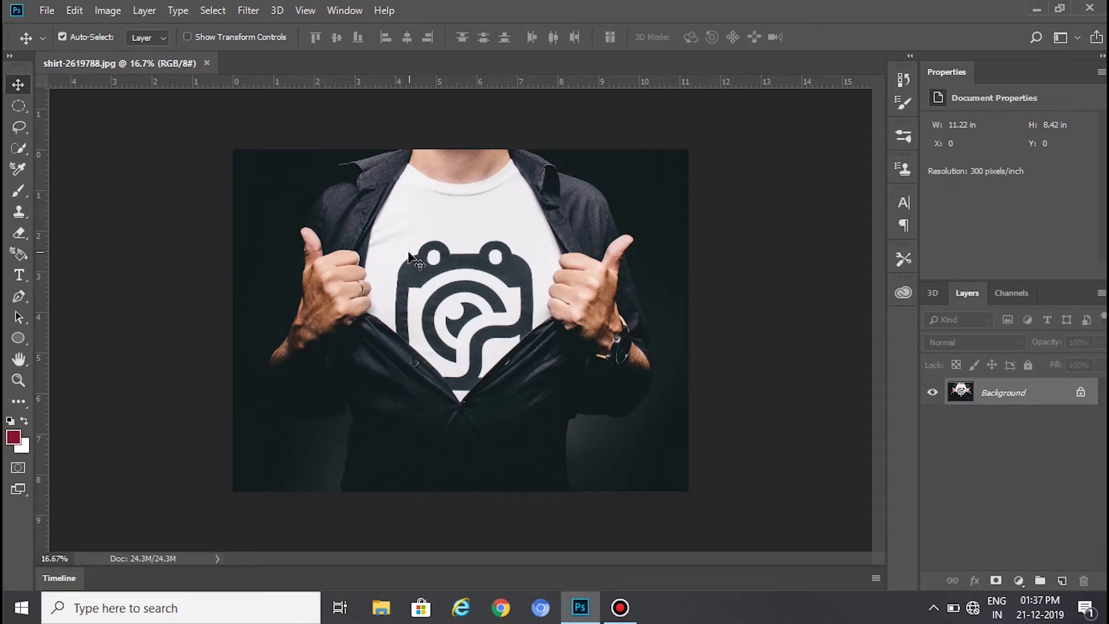
# Step: Zoom in on the T-shirt logo to 50%
pyautogui.click(26, 376)
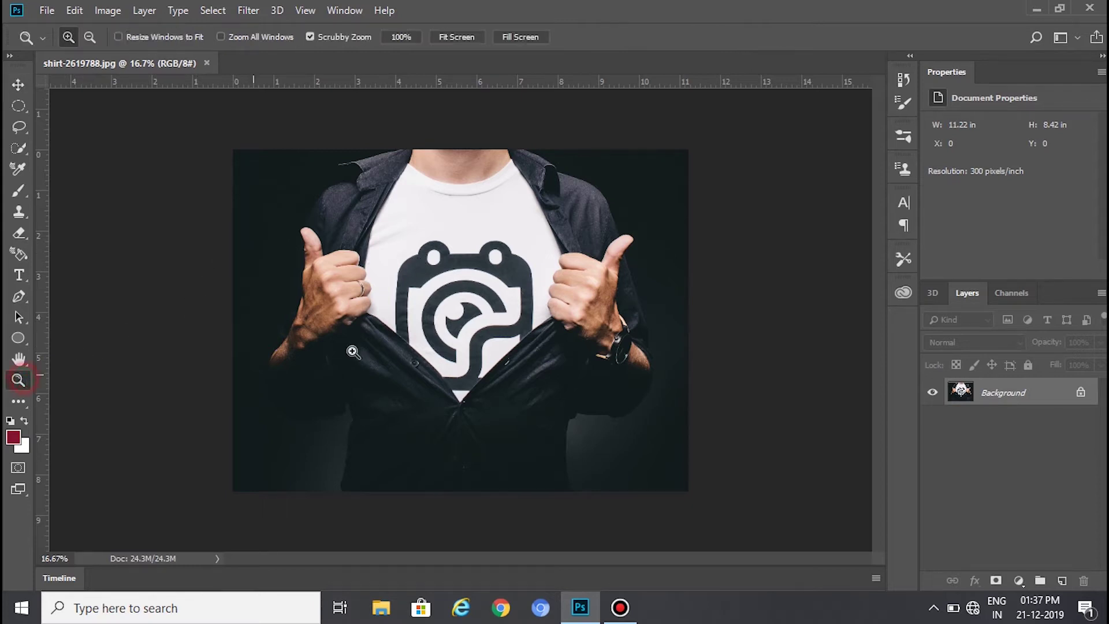
pyautogui.click(460, 239)
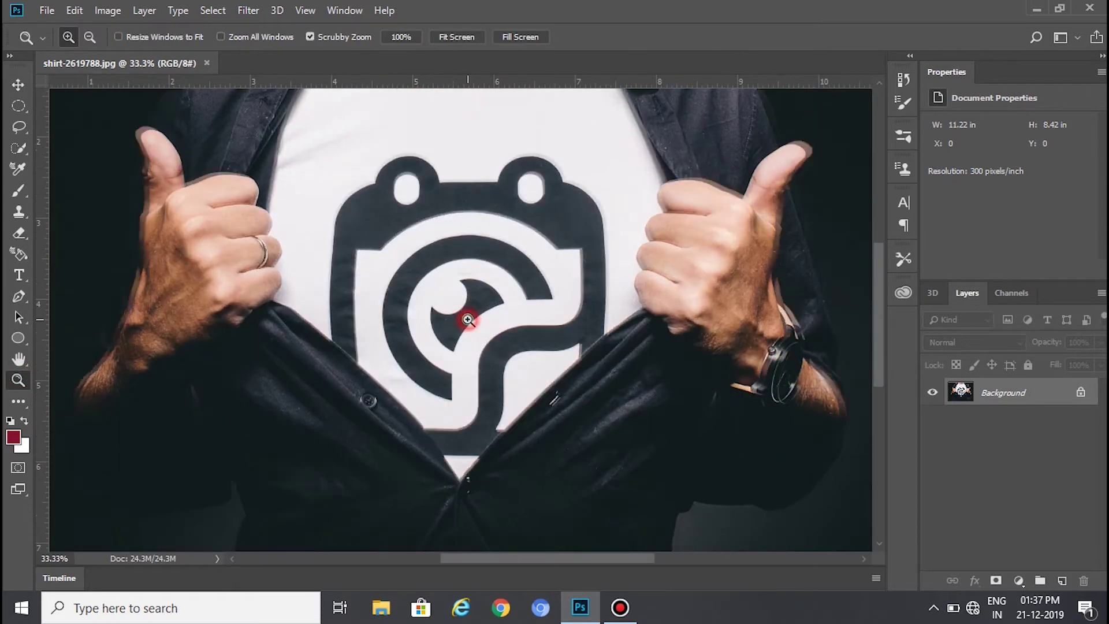
pyautogui.click(462, 315)
pyautogui.scroll(2, 187, 209)
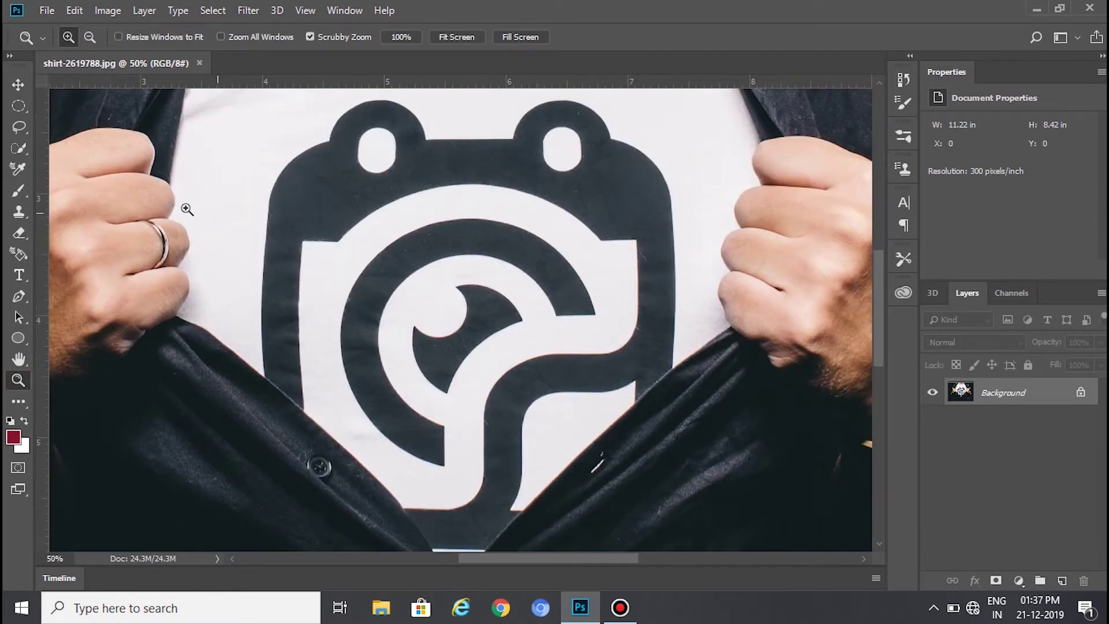
pyautogui.click(22, 151)
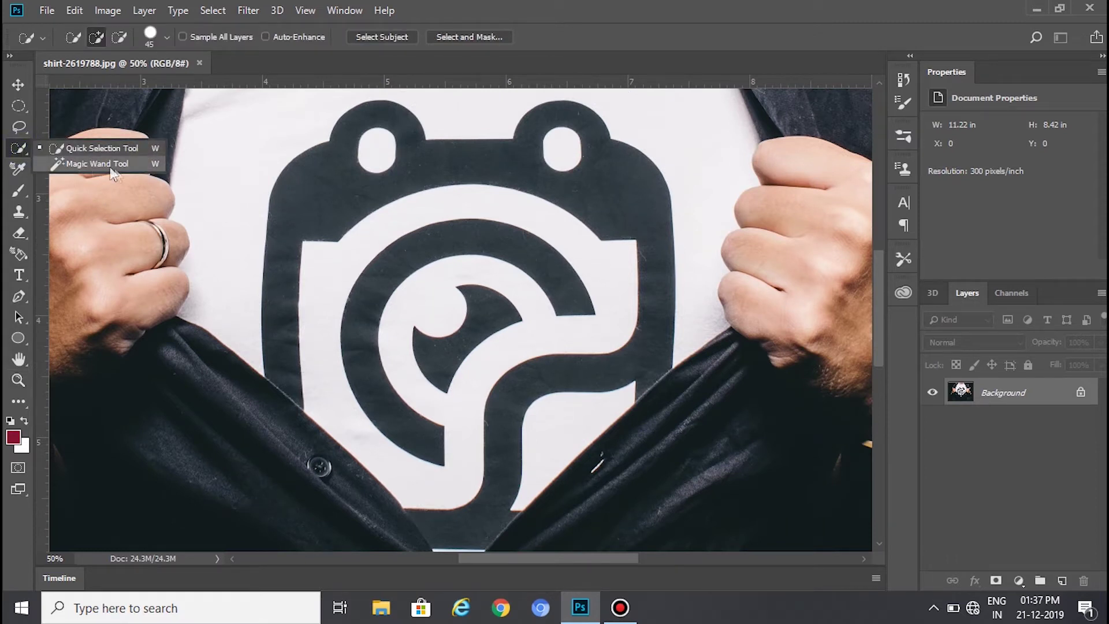
# Step: Magic Wand-select the logo's white areas, small bottom triangle and both eye-holes
pyautogui.click(91, 164)
pyautogui.click(327, 292)
pyautogui.scroll(-1, 445, 433)
pyautogui.keyDown('shift'); pyautogui.click(543, 419); pyautogui.keyUp('shift')
pyautogui.scroll(-4, 537, 422)
pyautogui.keyDown('shift'); pyautogui.click(458, 436); pyautogui.keyUp('shift')
pyautogui.scroll(8, 470, 295)
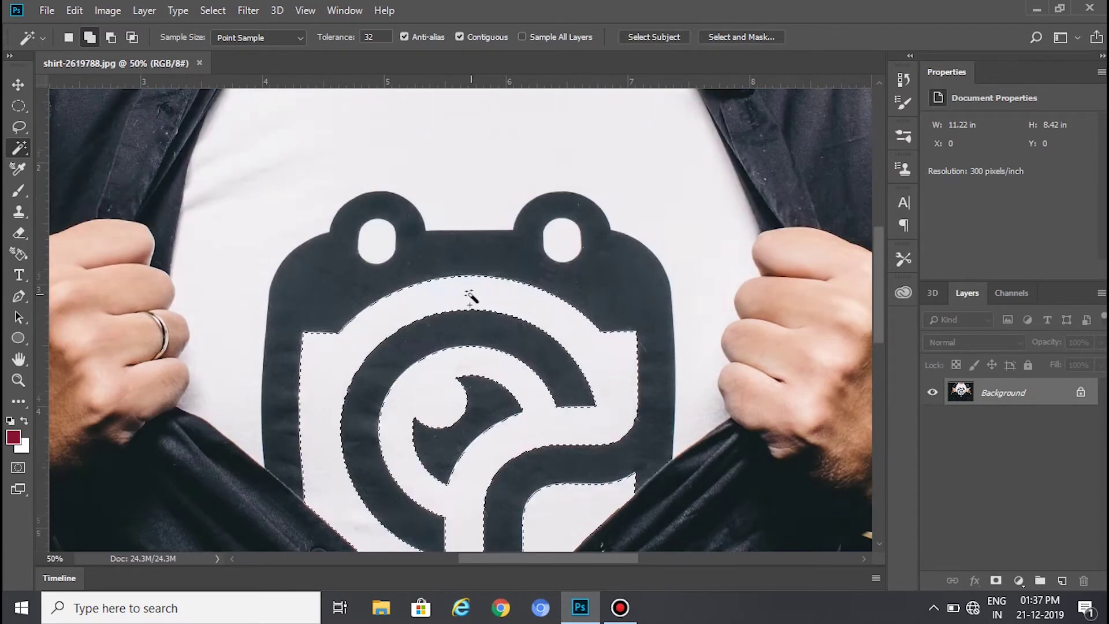
pyautogui.keyDown('shift'); pyautogui.click(365, 243); pyautogui.keyUp('shift')
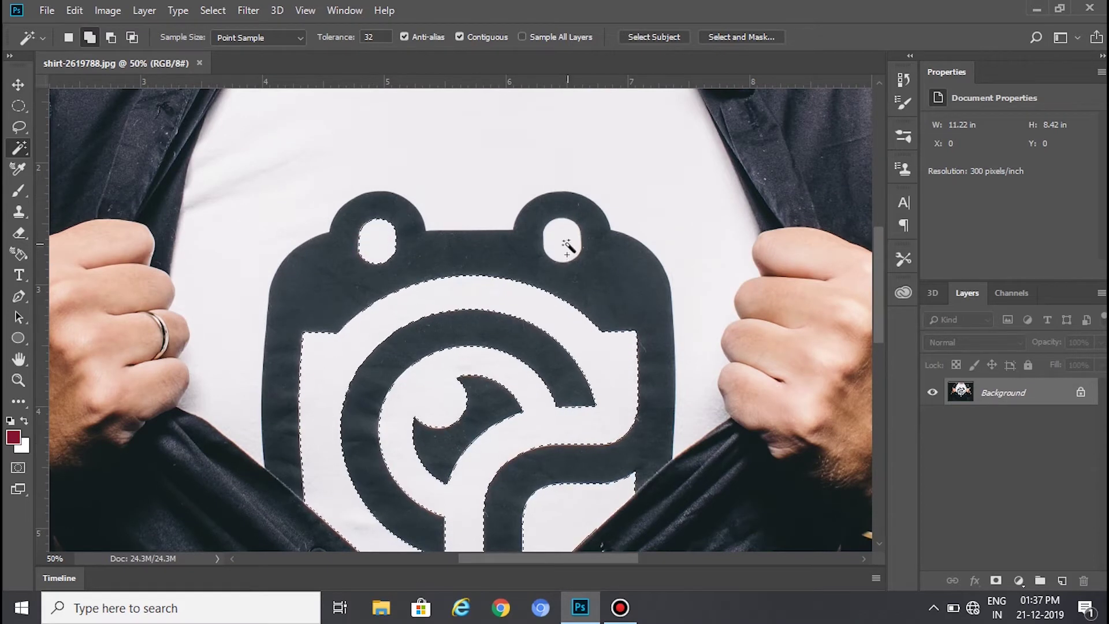
pyautogui.keyDown('shift'); pyautogui.click(567, 247); pyautogui.keyUp('shift')
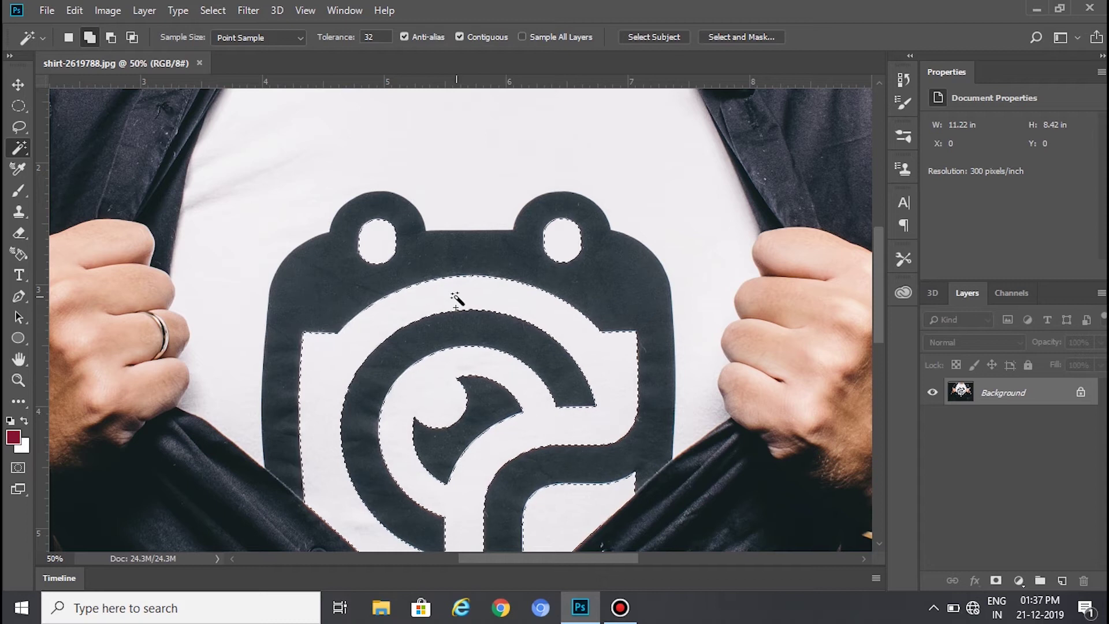
# Step: Expand the logo selection outward by 2 pixels
pyautogui.rightClick(457, 299)
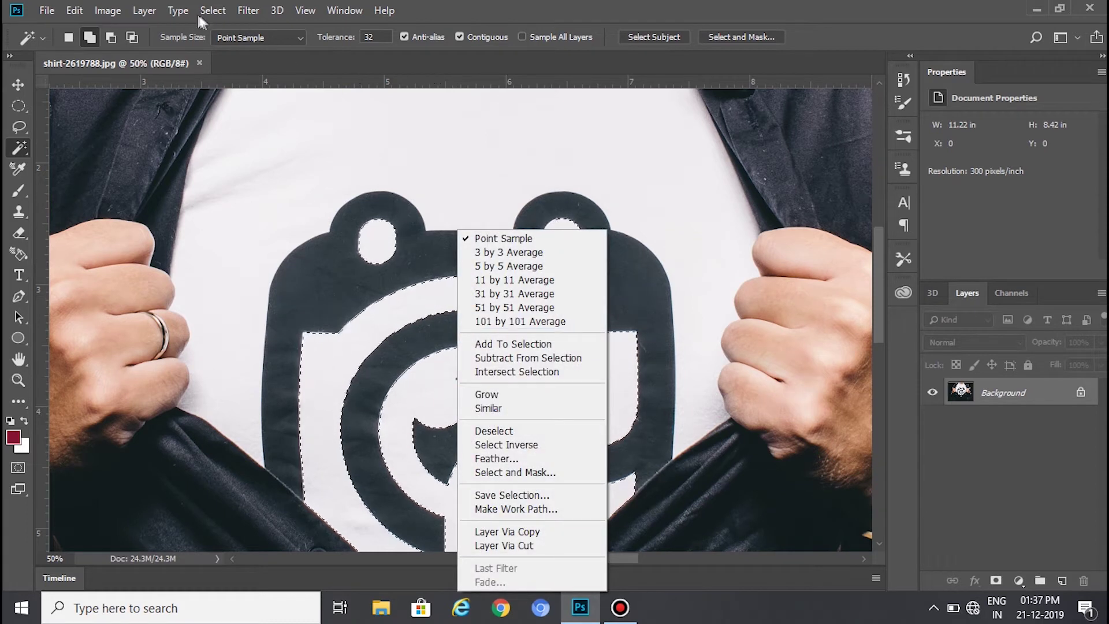
pyautogui.click(247, 14)
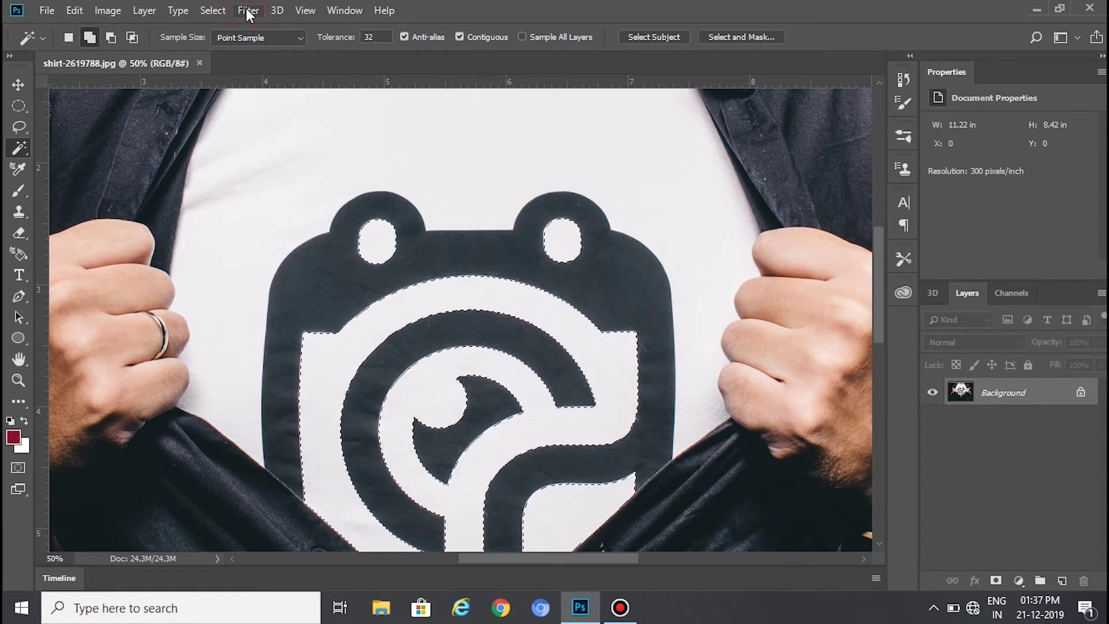
pyautogui.click(214, 10)
pyautogui.moveTo(260, 240)
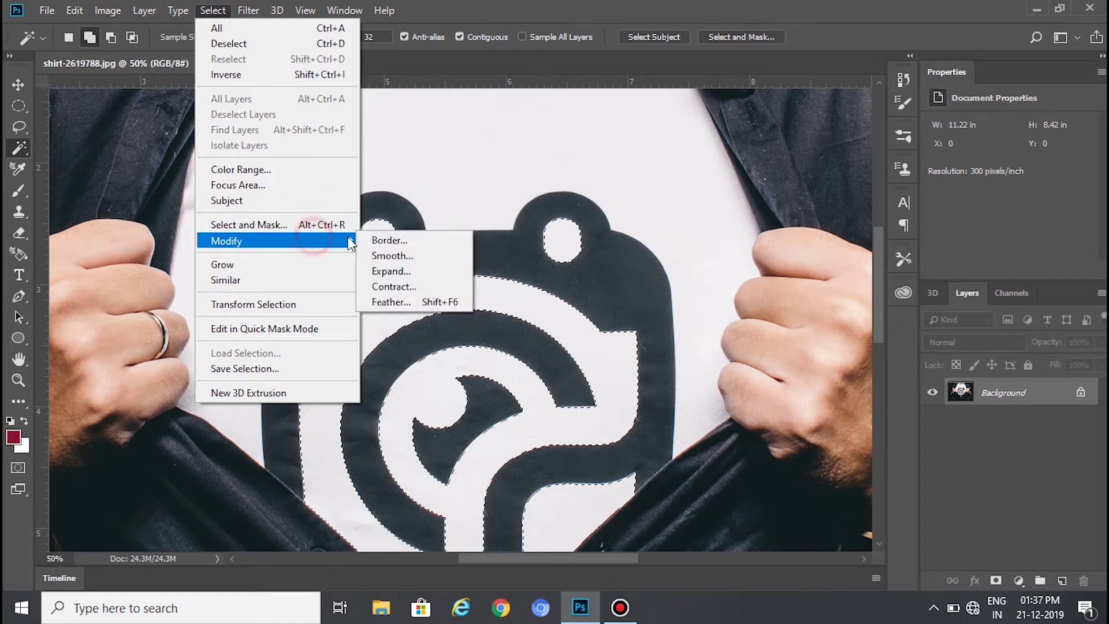
pyautogui.click(401, 271)
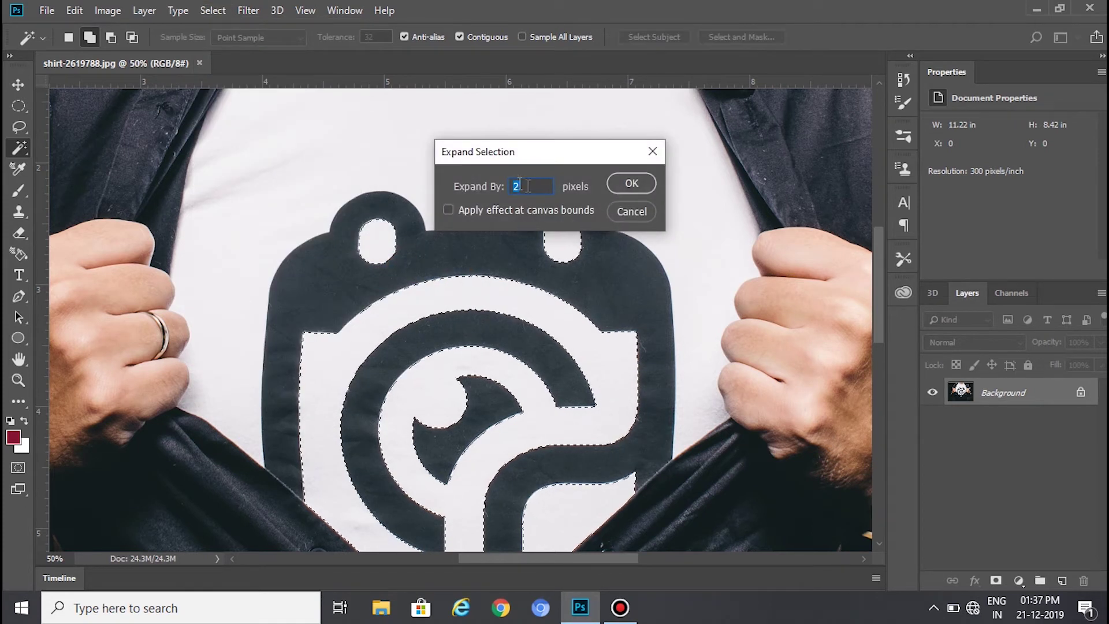
pyautogui.click(631, 184)
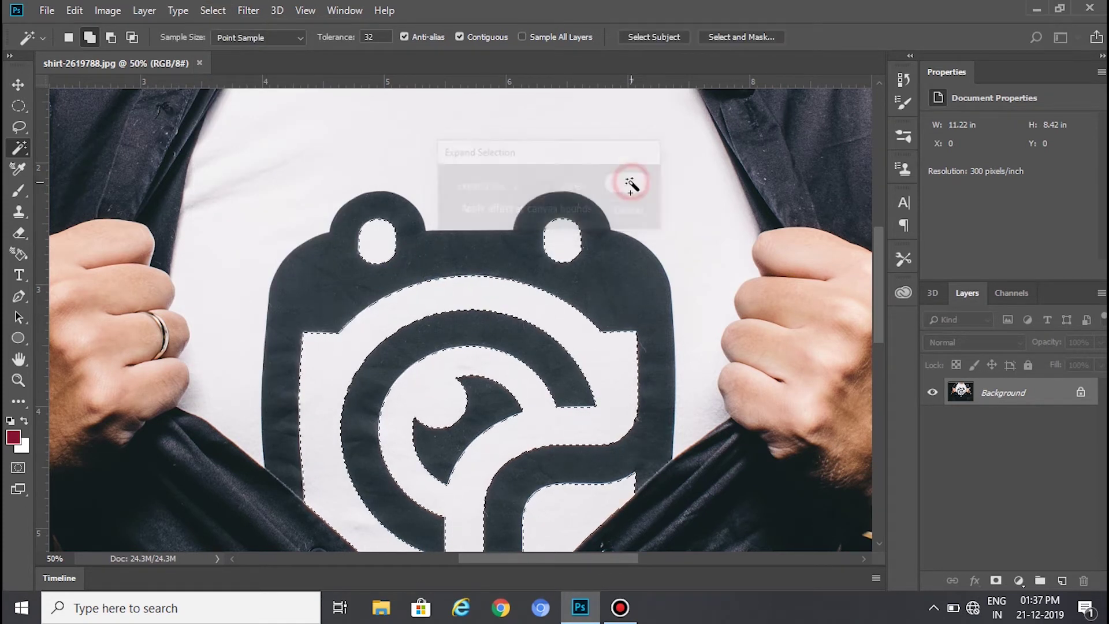
pyautogui.scroll(-3, 523, 298)
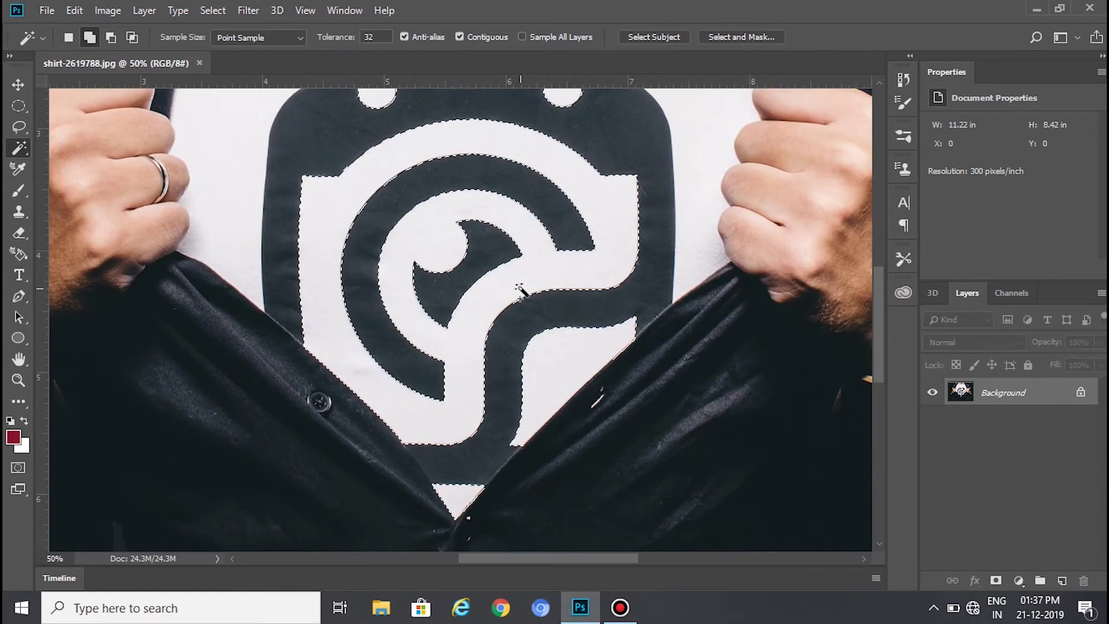
# Step: Add the white shirt fabric around the logo to the selection
pyautogui.scroll(5, 523, 295)
pyautogui.scroll(2, 490, 277)
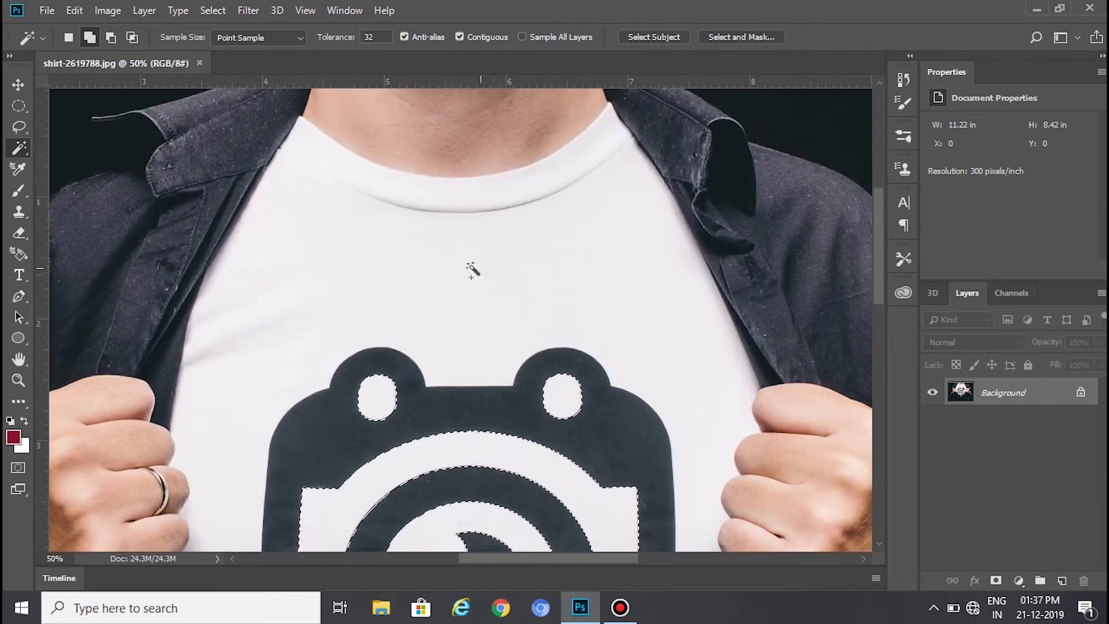
pyautogui.click(465, 267)
pyautogui.scroll(-2, 465, 267)
pyautogui.scroll(-1, 465, 267)
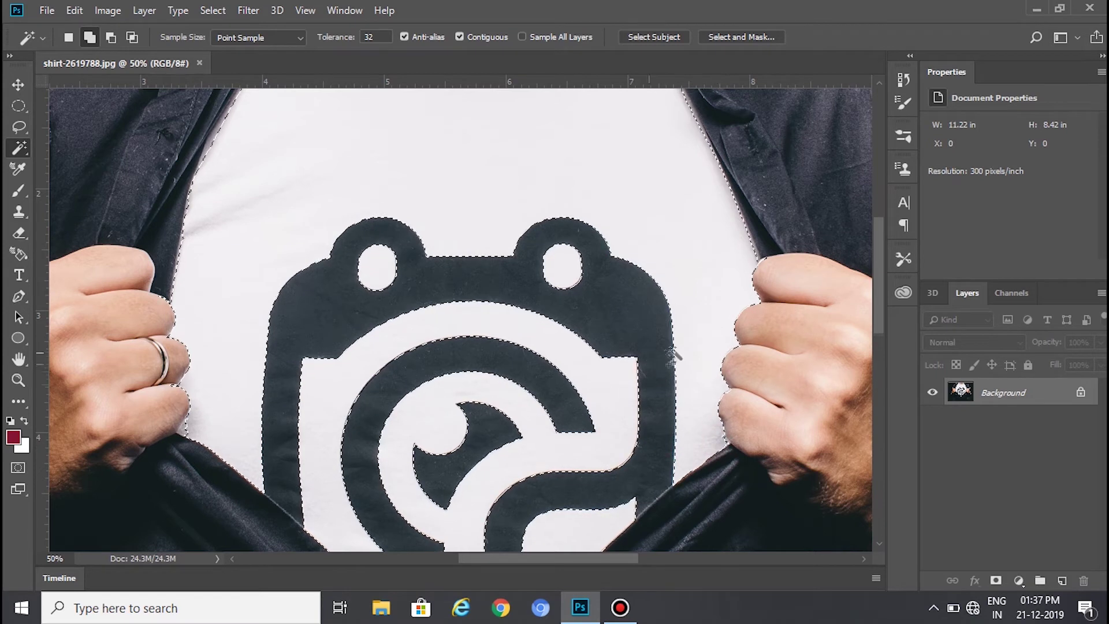
pyautogui.scroll(1, 692, 335)
pyautogui.scroll(1, 722, 306)
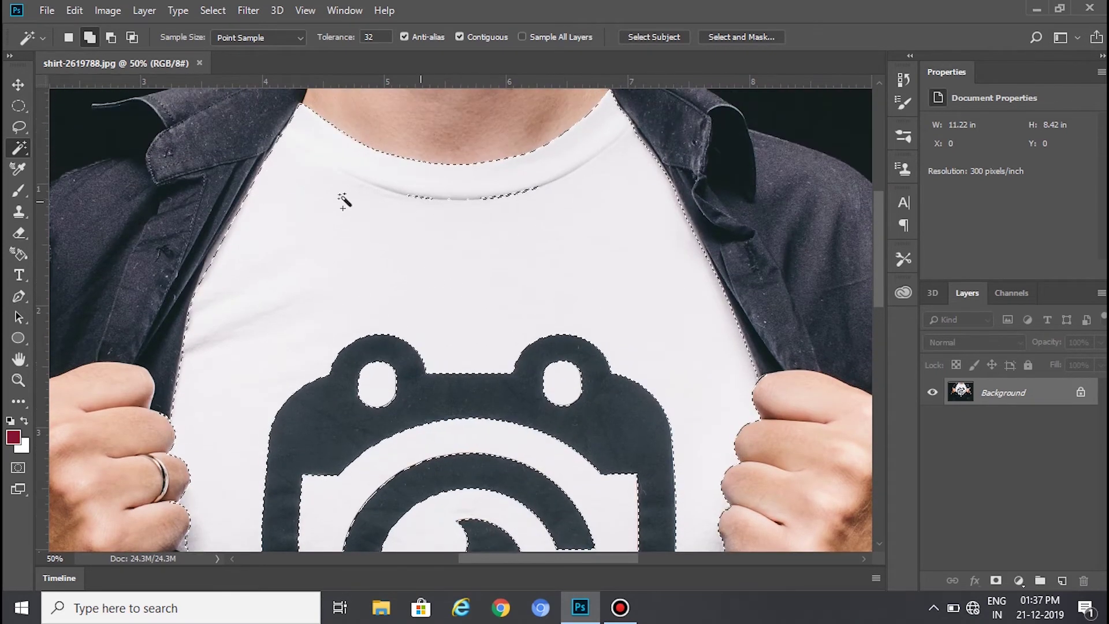
# Step: Refine with Quick Selection: remove the collar-seam stray, touch up beside both hands
pyautogui.rightClick(23, 149)
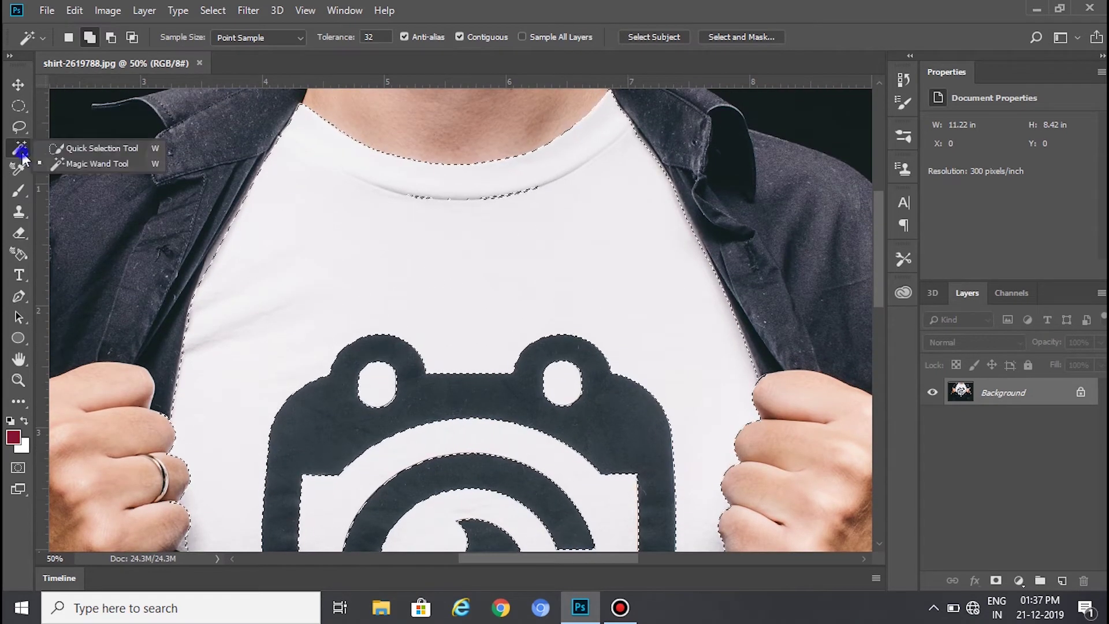
pyautogui.click(68, 148)
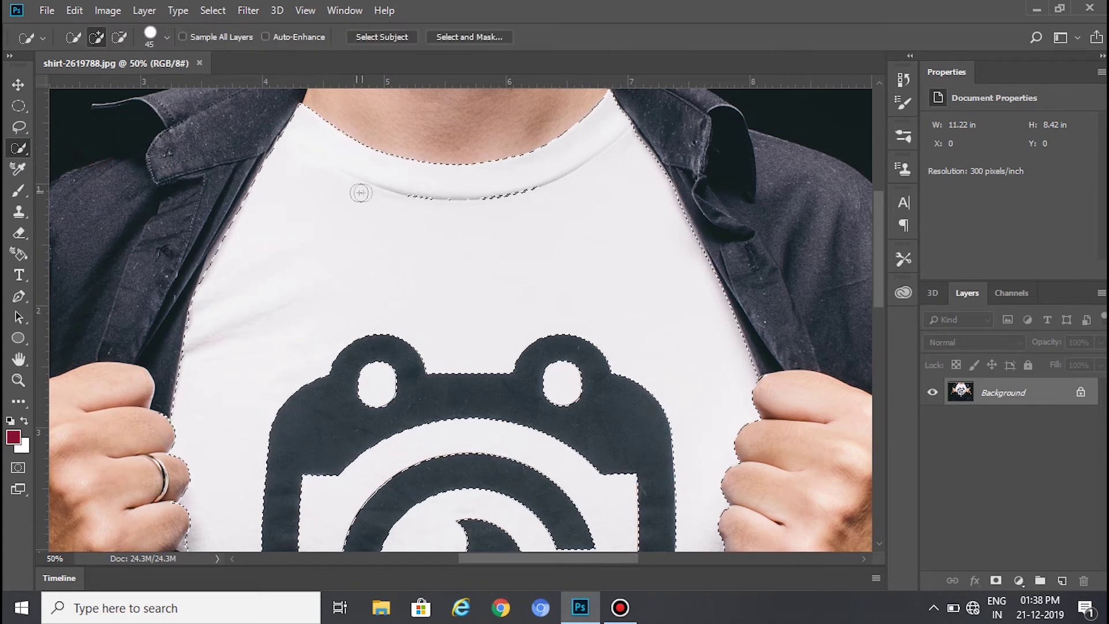
pyautogui.moveTo(410, 191); pyautogui.dragTo(545, 185)
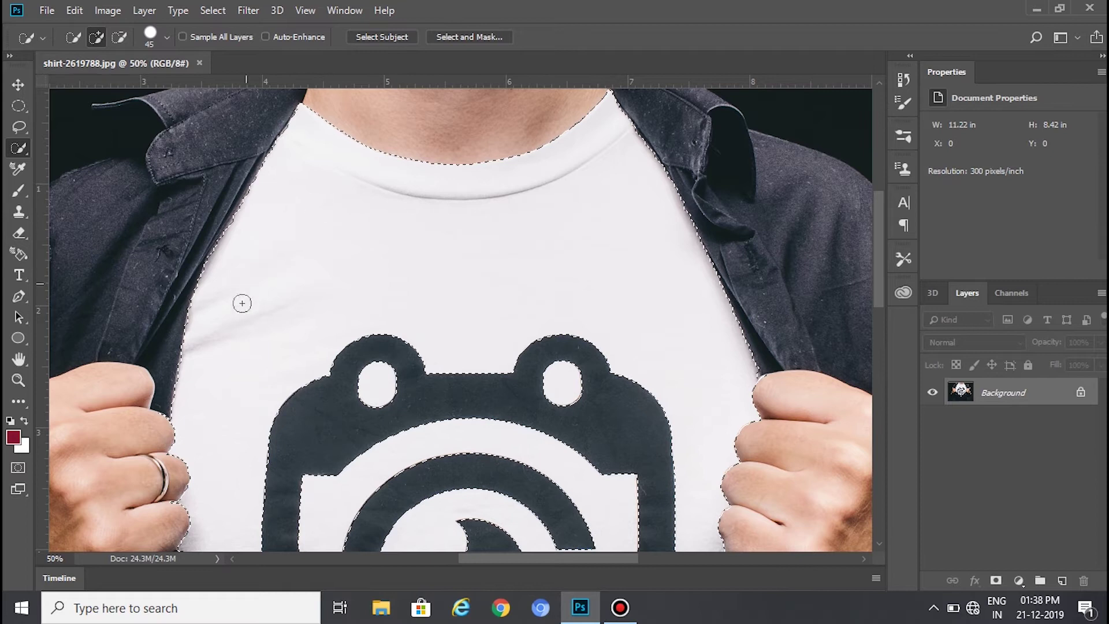
pyautogui.scroll(-3, 245, 305)
pyautogui.scroll(-2, 243, 335)
pyautogui.click(216, 378)
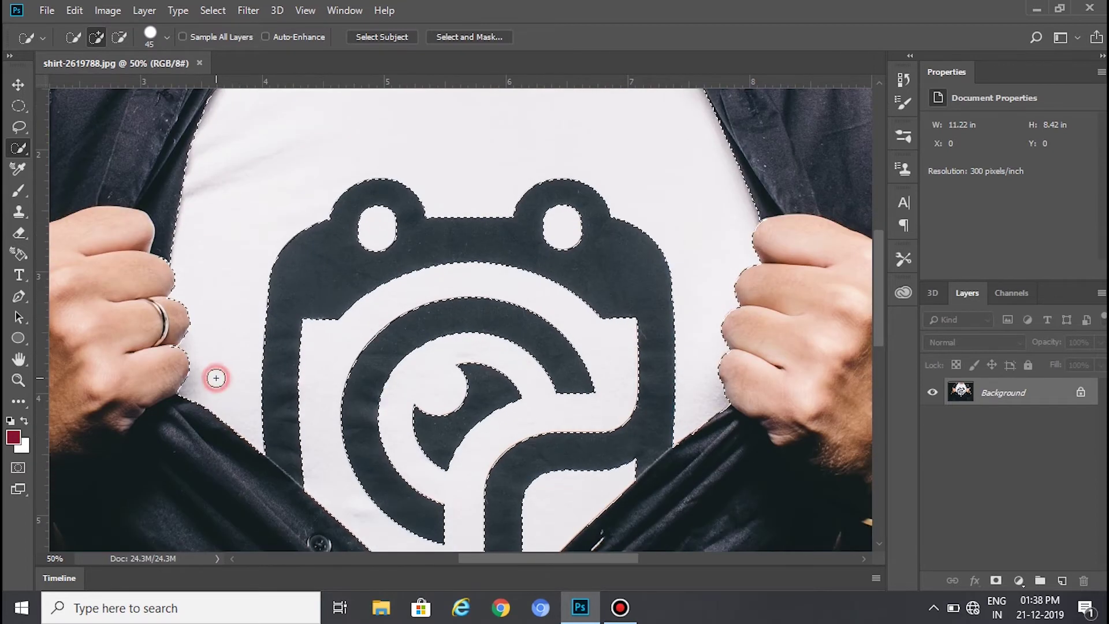
pyautogui.click(705, 394)
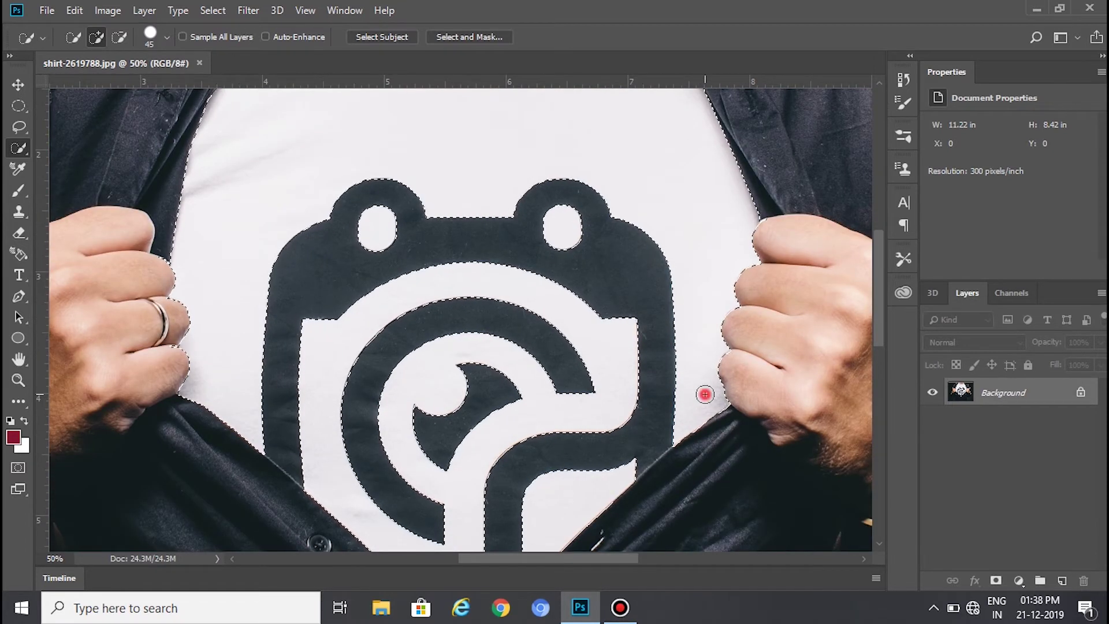
pyautogui.scroll(1, 680, 261)
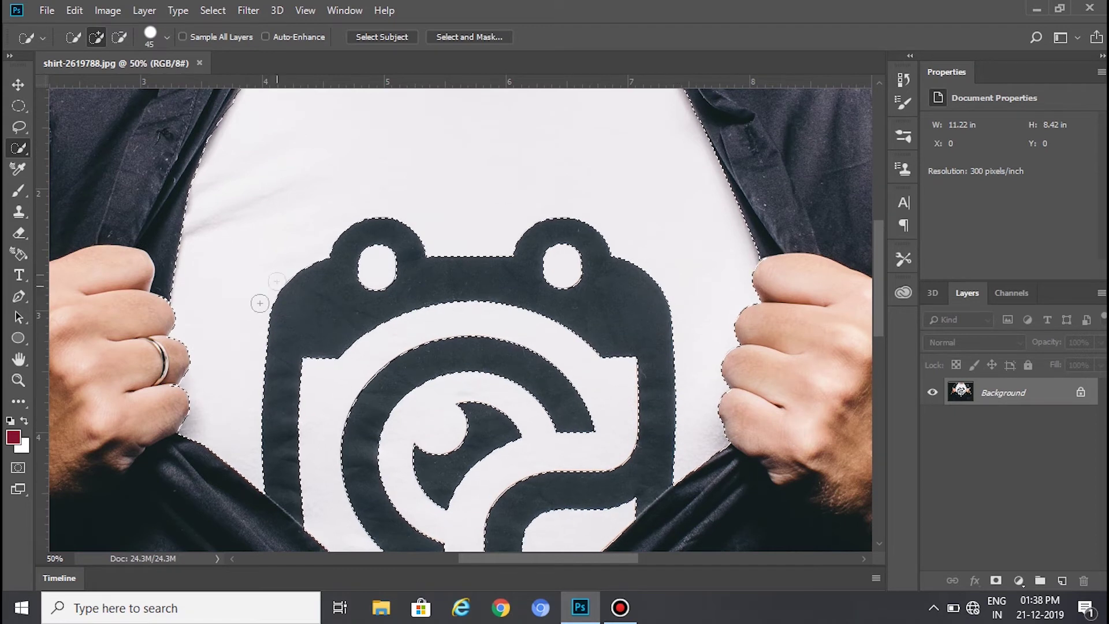
pyautogui.click(19, 380)
pyautogui.hotkey('ctrl', 'd')
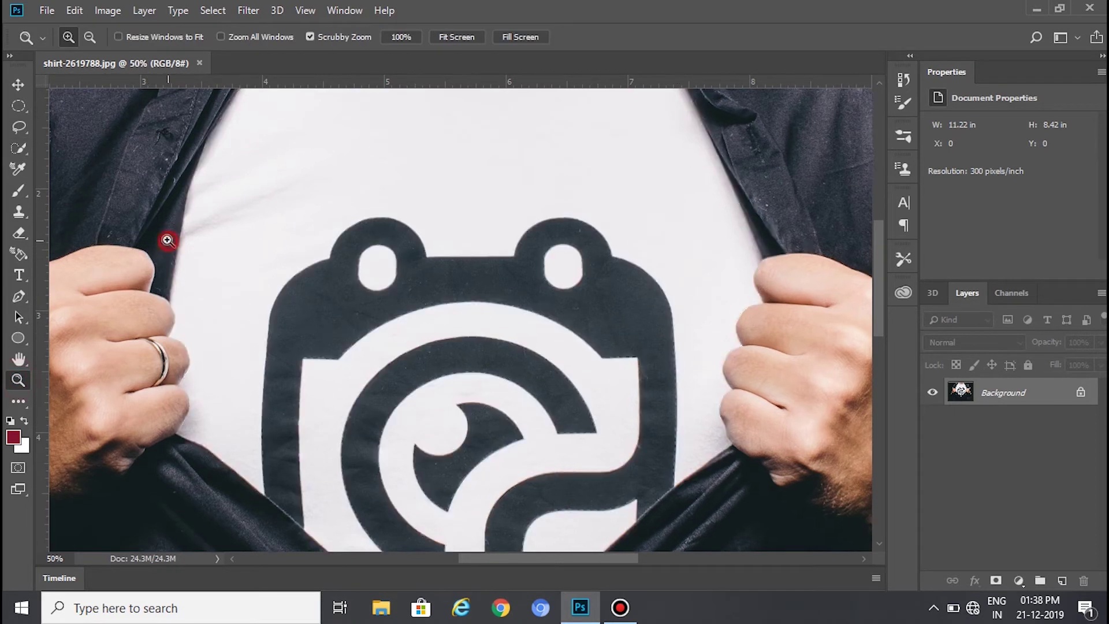
# Step: Zoom to 200% on the left collar edge and pan along it
pyautogui.click(167, 240)
pyautogui.click(167, 238)
pyautogui.scroll(2, 176, 245)
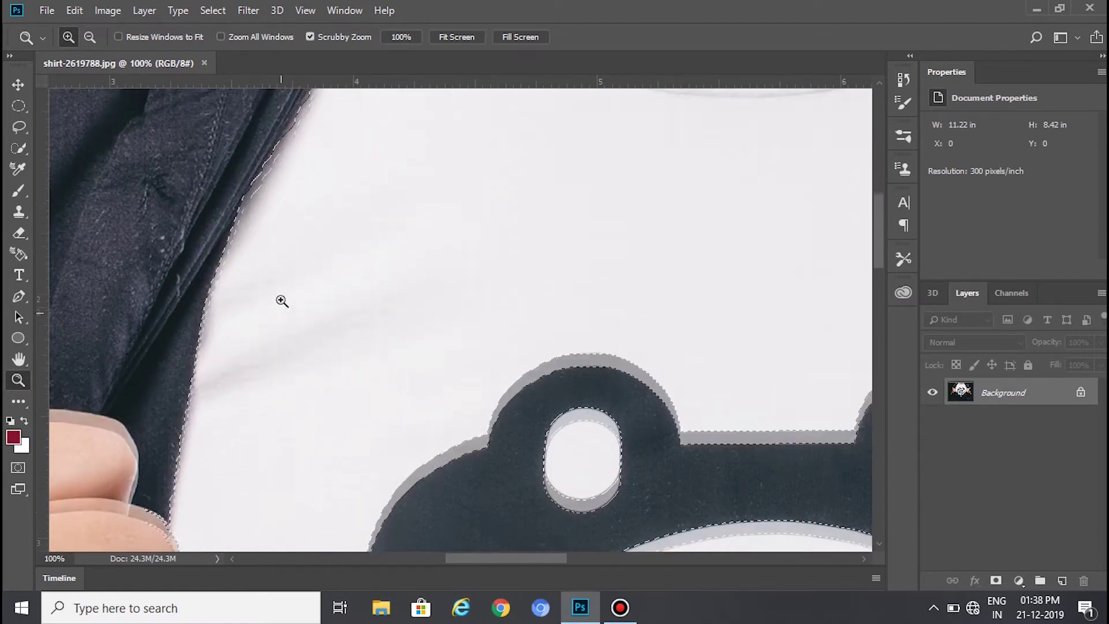
pyautogui.click(252, 326)
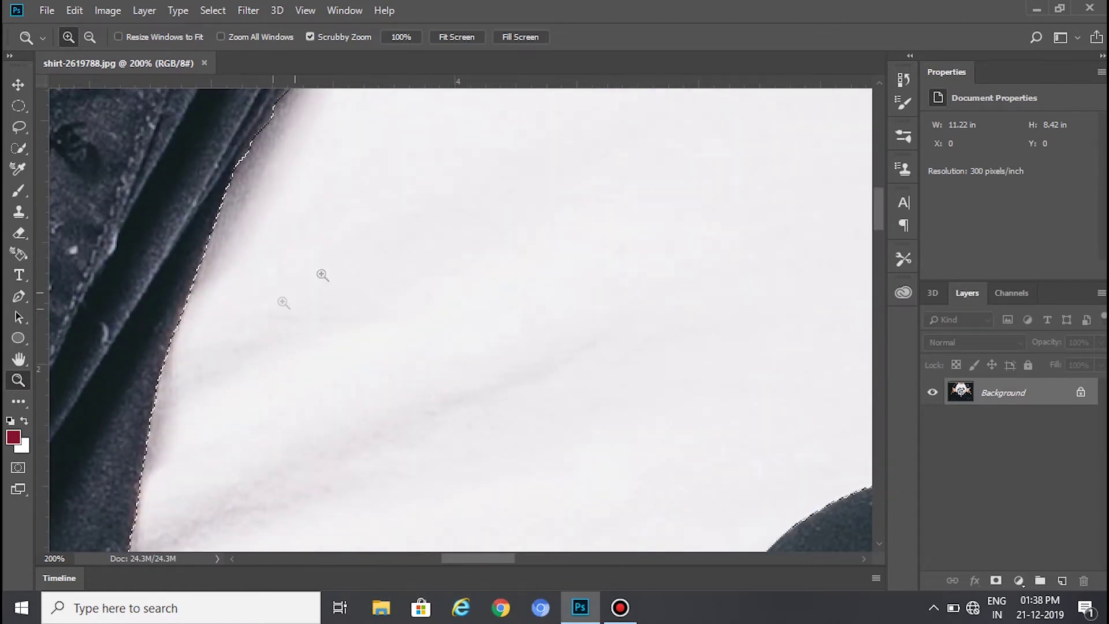
pyautogui.scroll(1, 332, 268)
pyautogui.scroll(1, 560, 218)
pyautogui.scroll(1, 611, 216)
pyautogui.scroll(2, 693, 174)
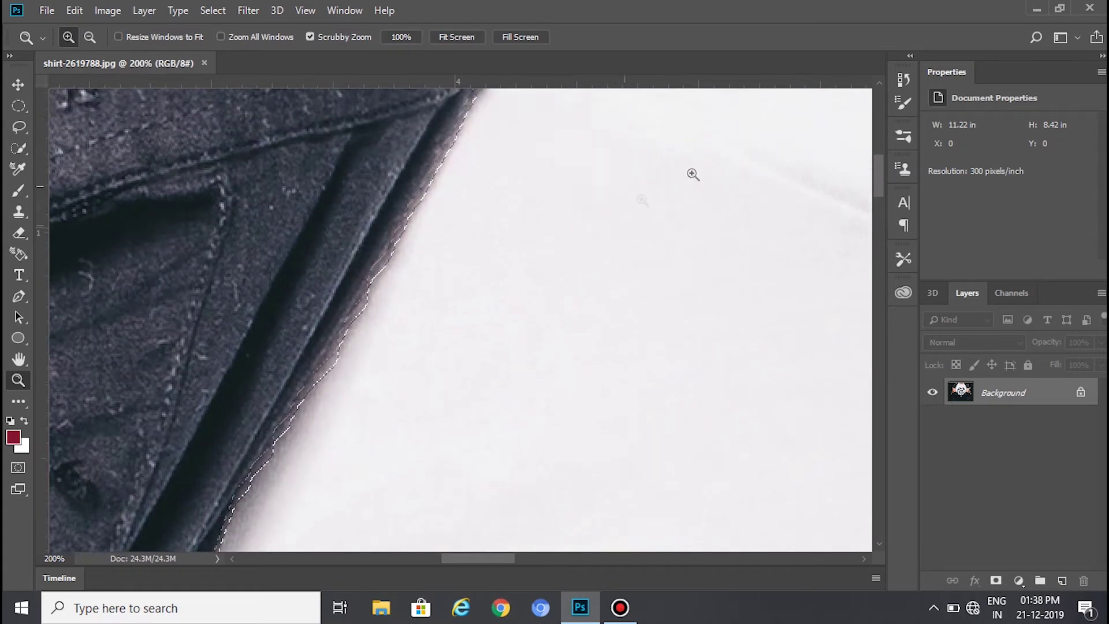
pyautogui.scroll(1, 693, 173)
pyautogui.moveTo(472, 556); pyautogui.dragTo(460, 544)
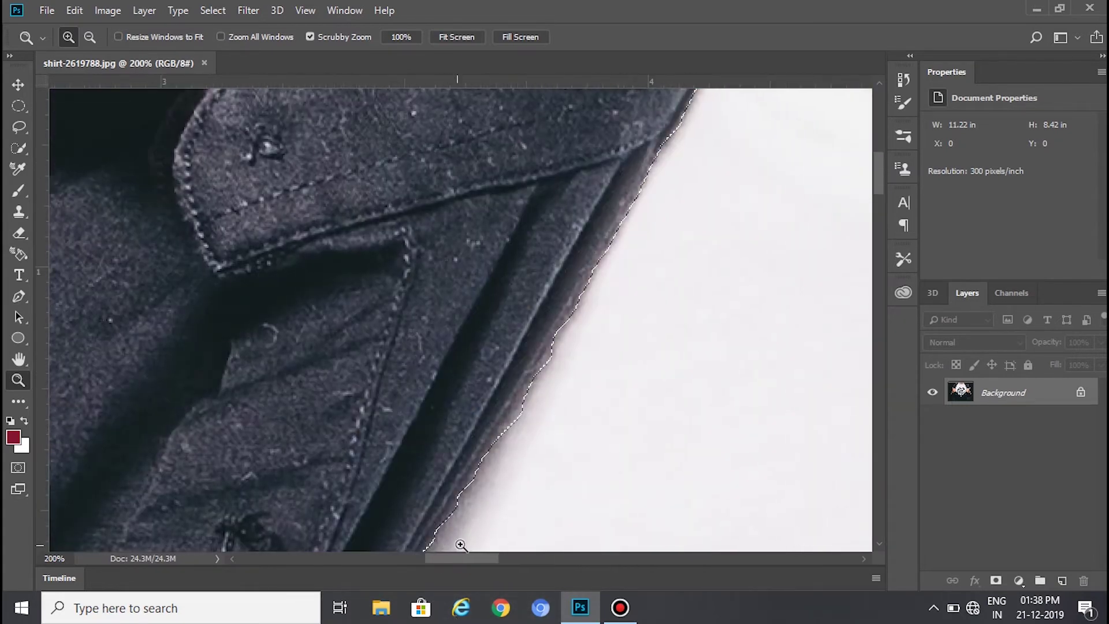
pyautogui.hscroll(3, 527, 301)
# Step: Zoom the view back out to 100%
pyautogui.rightClick(527, 302)
pyautogui.click(563, 389)
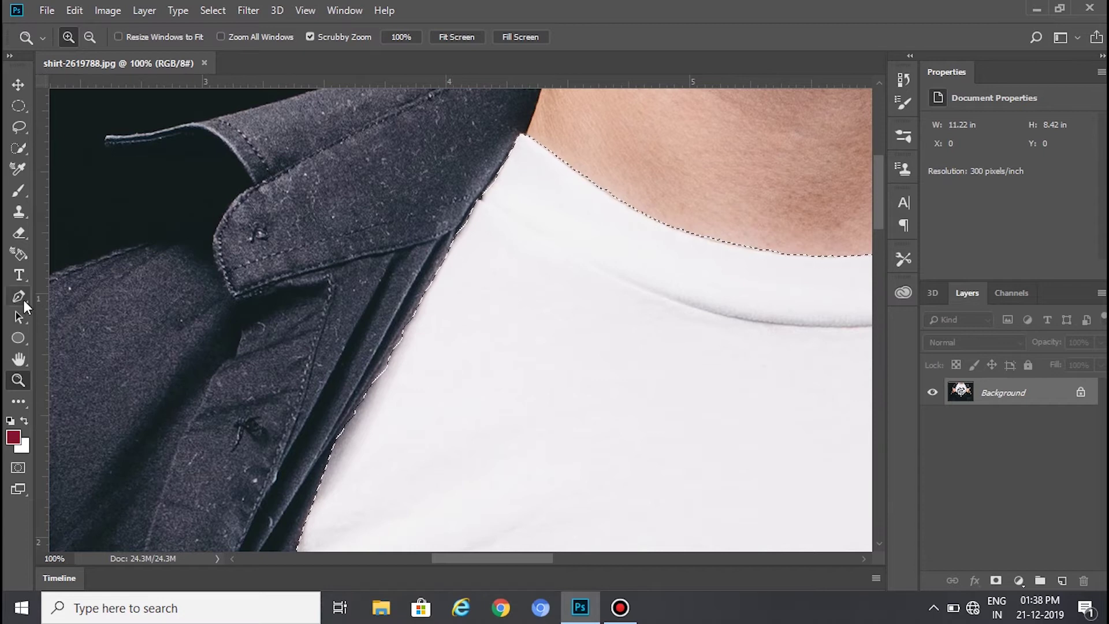
pyautogui.click(19, 296)
pyautogui.click(75, 292)
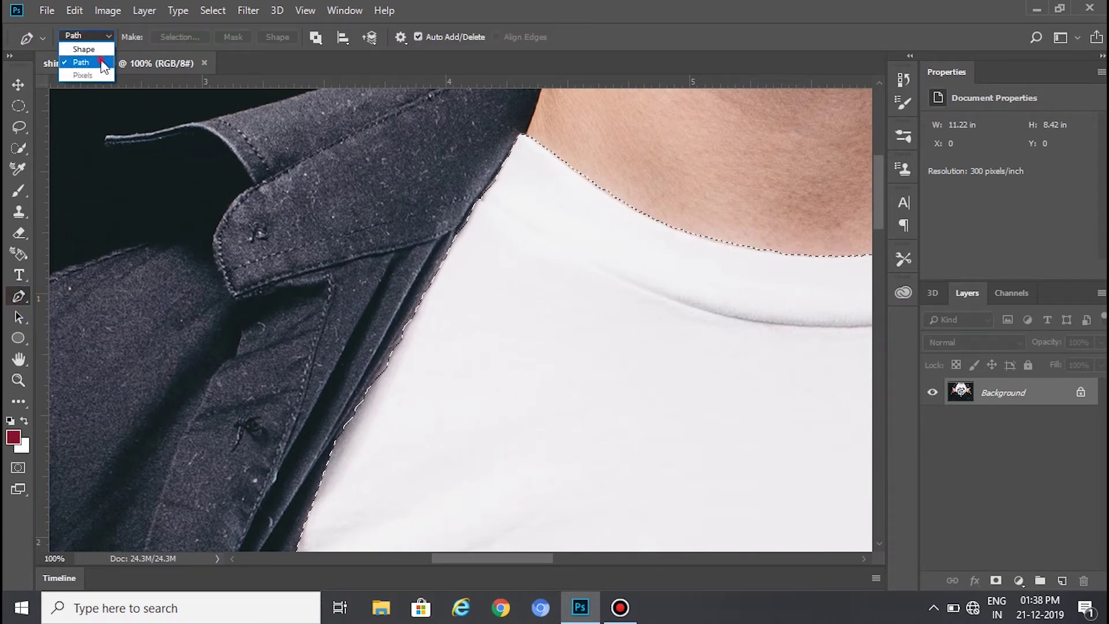
# Step: Trace a Pen path along the left collar edge and add it to the selection
pyautogui.click(99, 59)
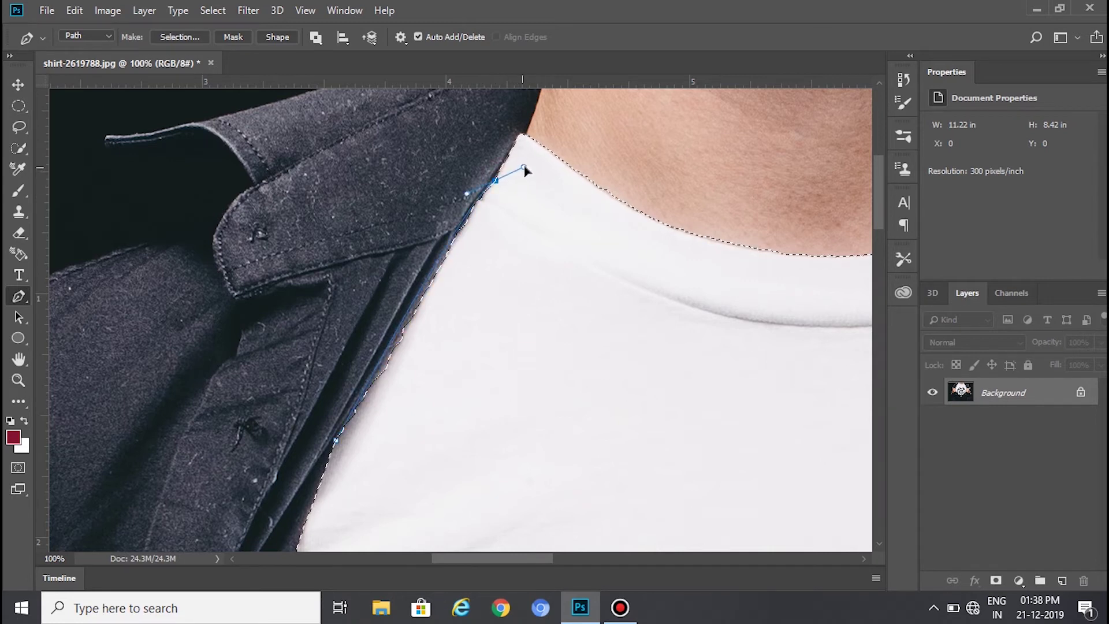
pyautogui.click(521, 284)
pyautogui.click(483, 370)
pyautogui.click(395, 441)
pyautogui.click(358, 449)
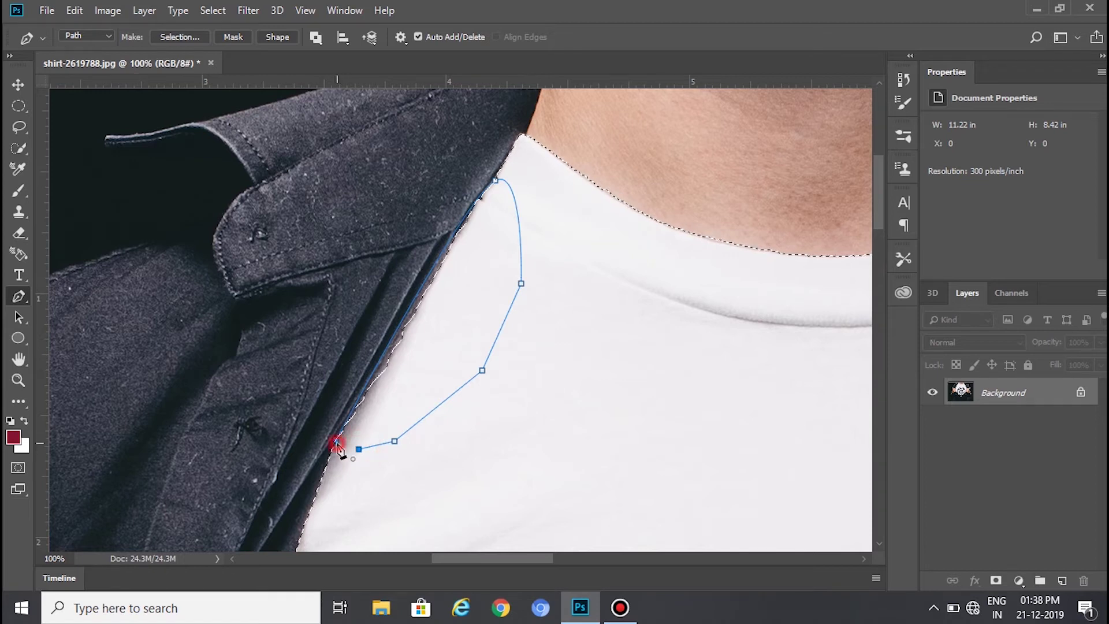
pyautogui.rightClick(437, 345)
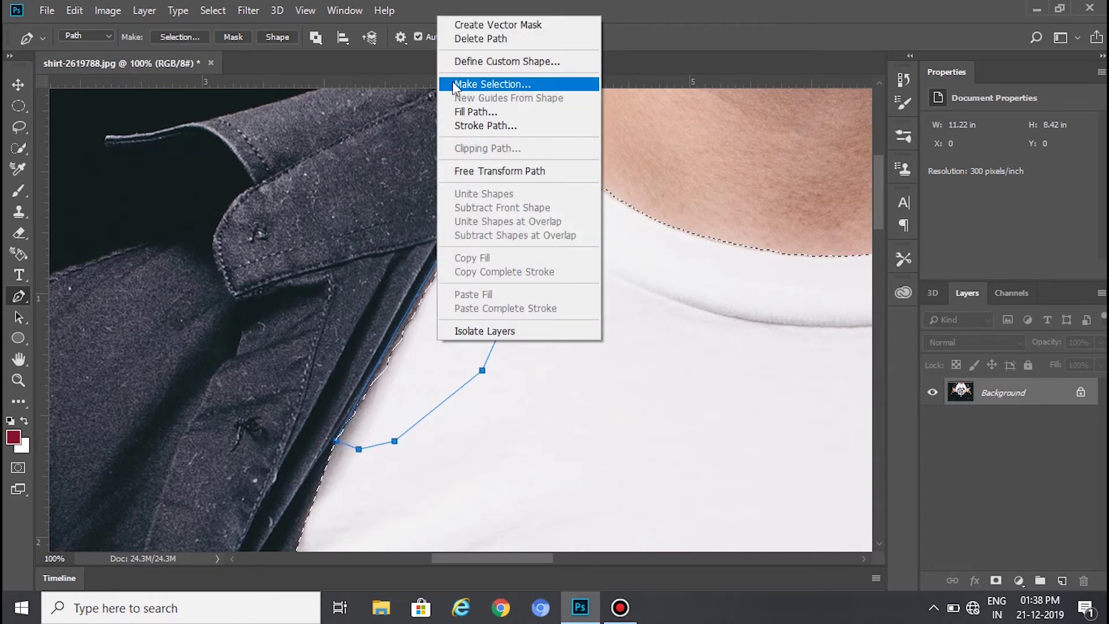
pyautogui.click(526, 86)
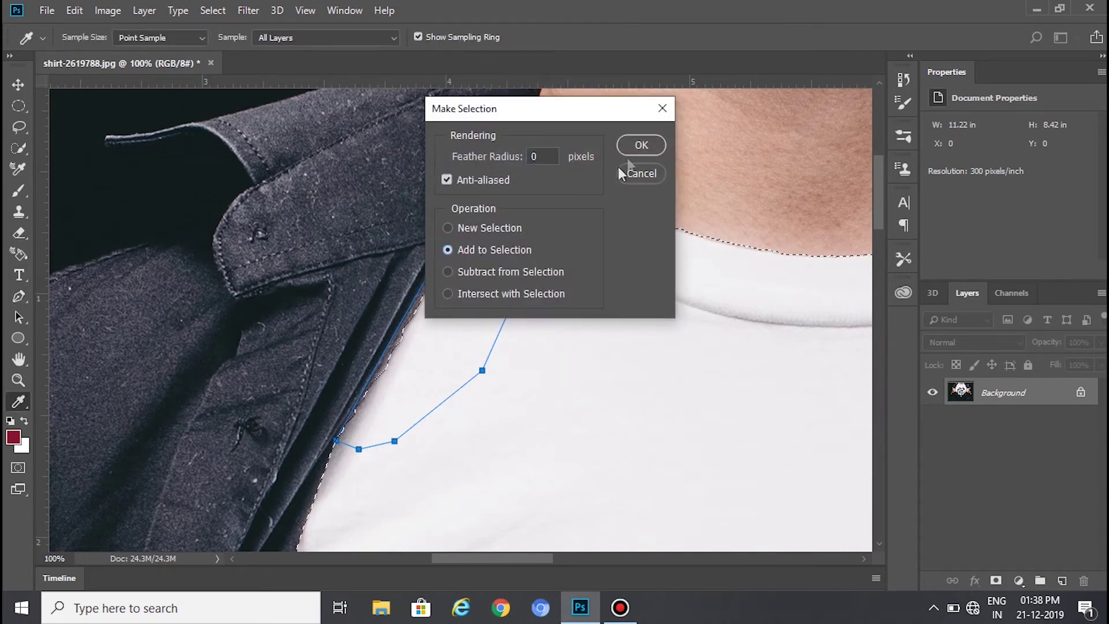
pyautogui.click(638, 145)
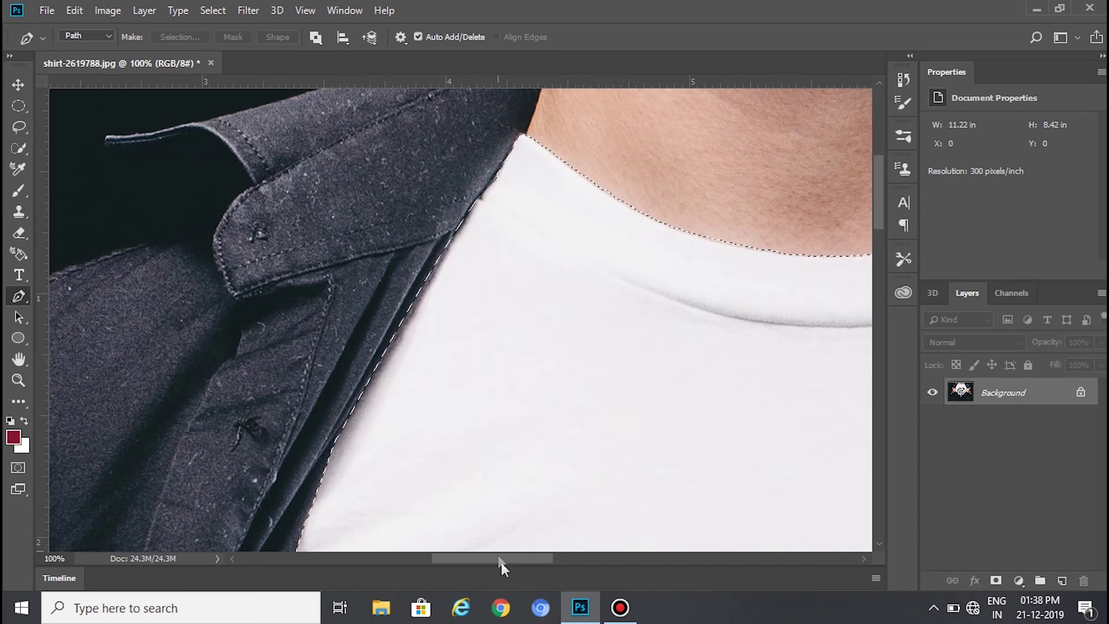
# Step: Trace a closed Pen path around the missed strip along the right collar
pyautogui.moveTo(503, 557); pyautogui.dragTo(601, 557)
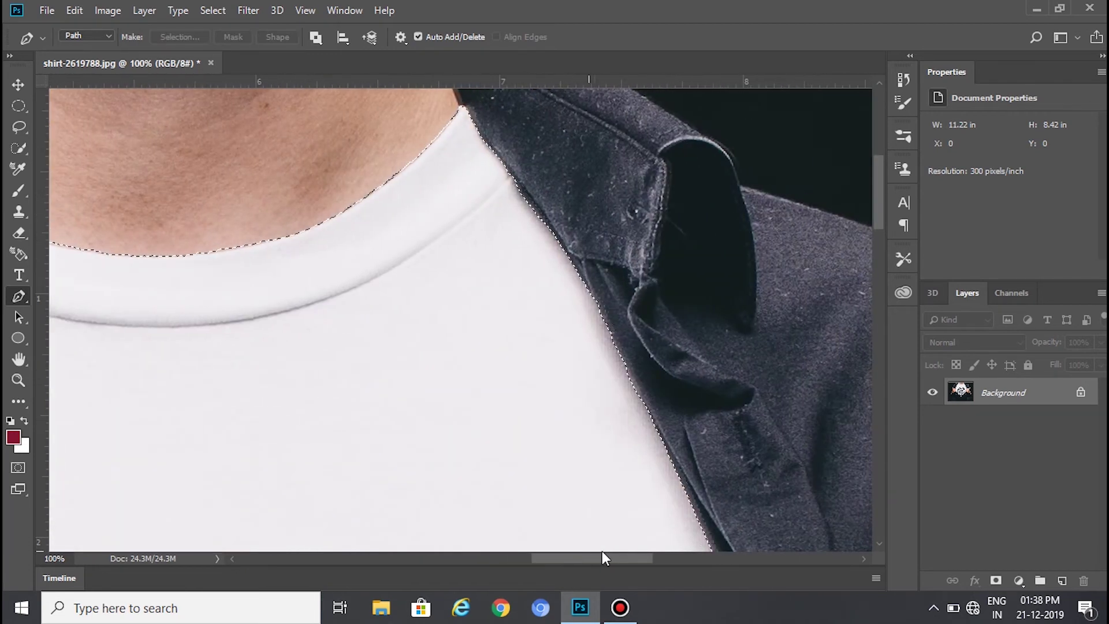
pyautogui.scroll(-3, 659, 476)
pyautogui.scroll(2, 587, 344)
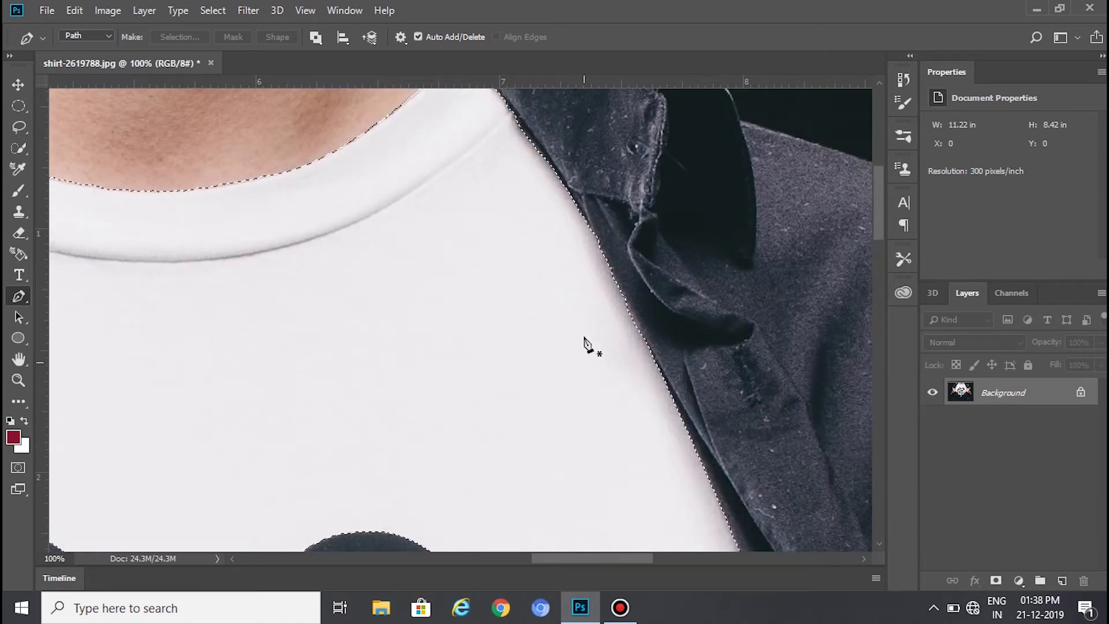
pyautogui.scroll(1, 584, 344)
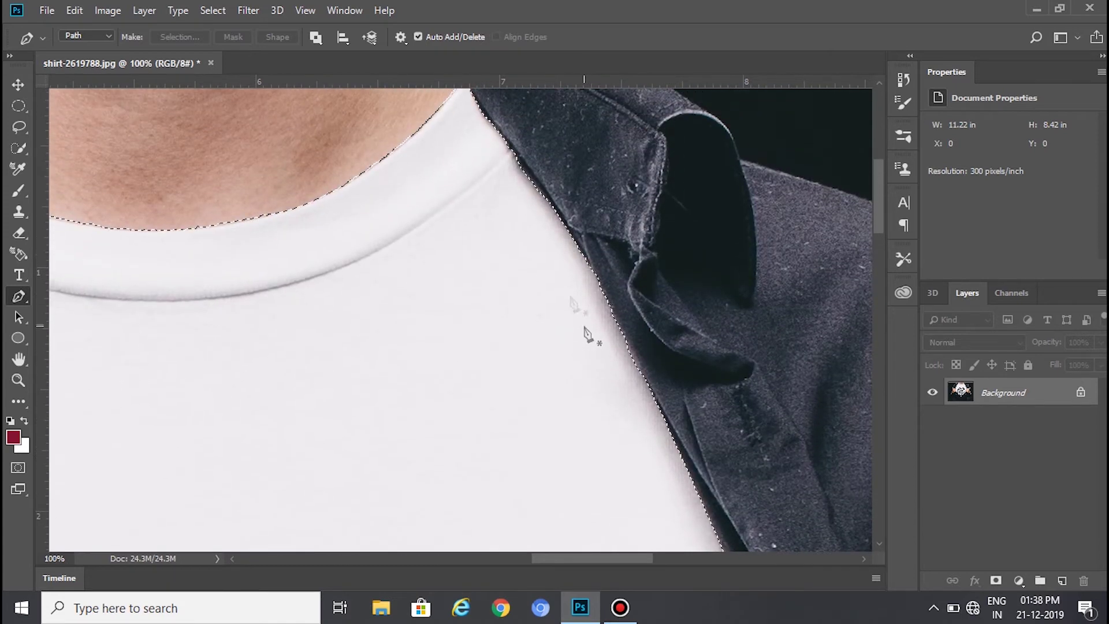
pyautogui.click(488, 119)
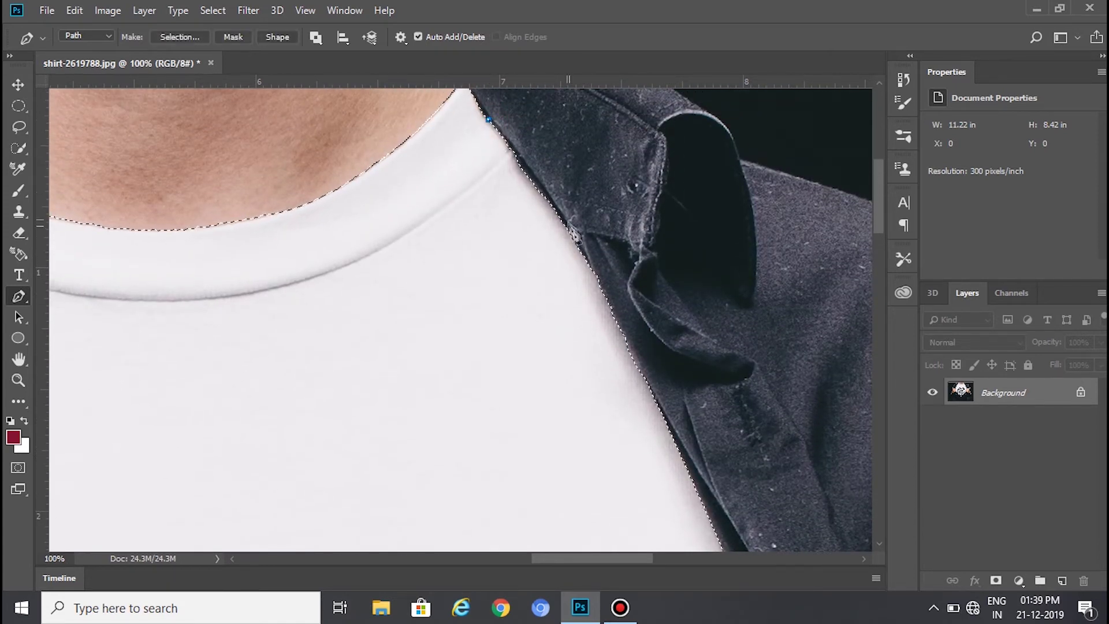
pyautogui.click(589, 265)
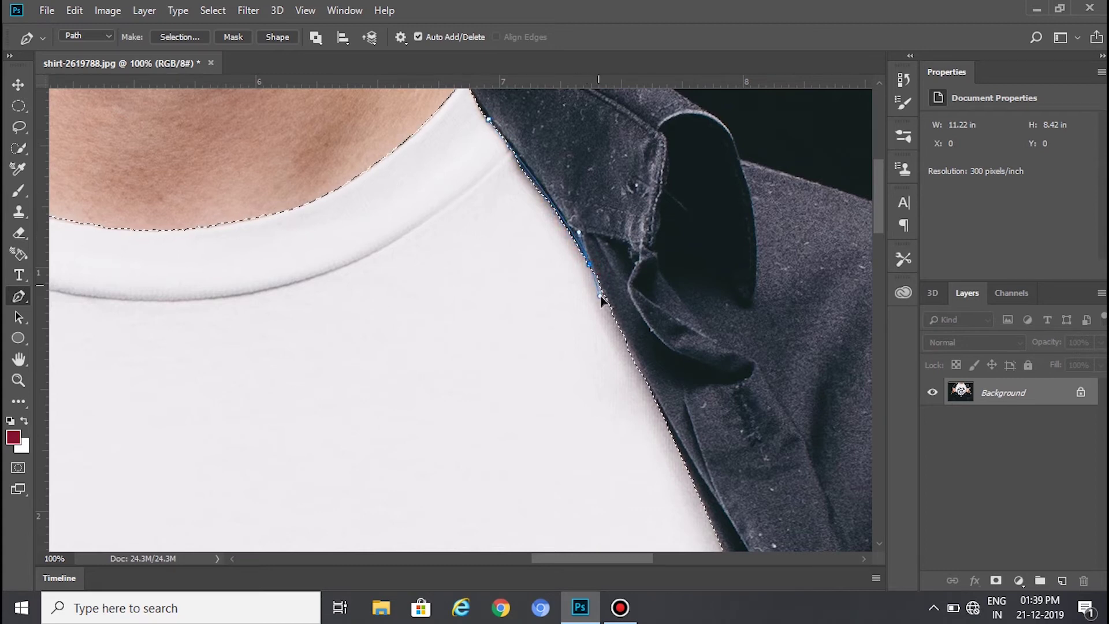
pyautogui.click(573, 312)
pyautogui.click(489, 238)
pyautogui.click(476, 201)
pyautogui.click(460, 157)
# Step: Convert the path to a selection, then delete that selection change in History
pyautogui.rightClick(498, 190)
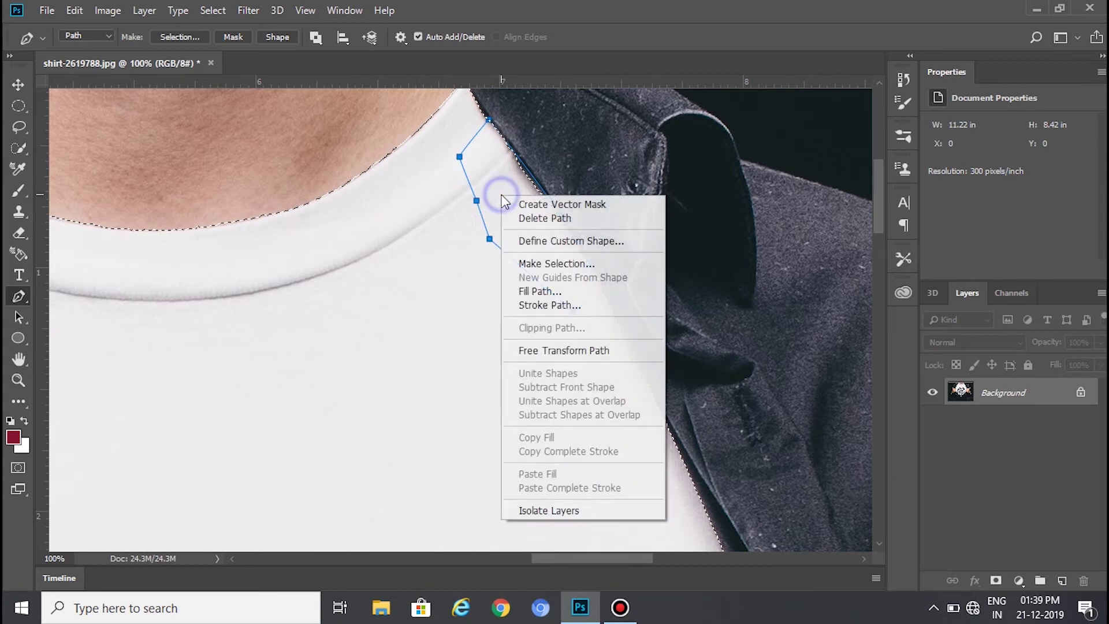
pyautogui.click(567, 264)
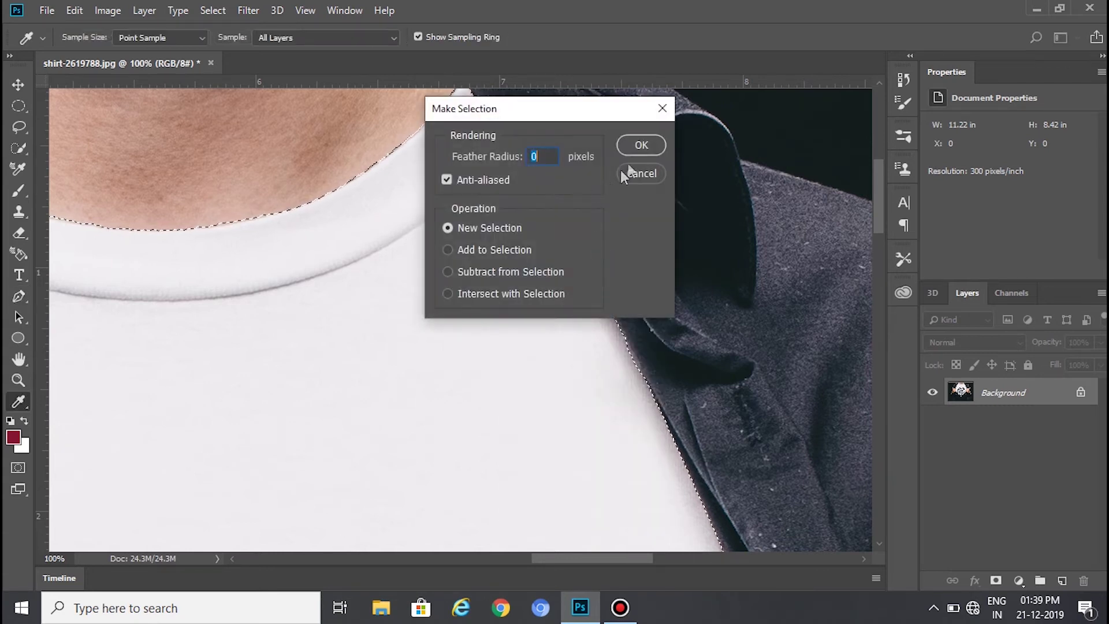
pyautogui.click(640, 145)
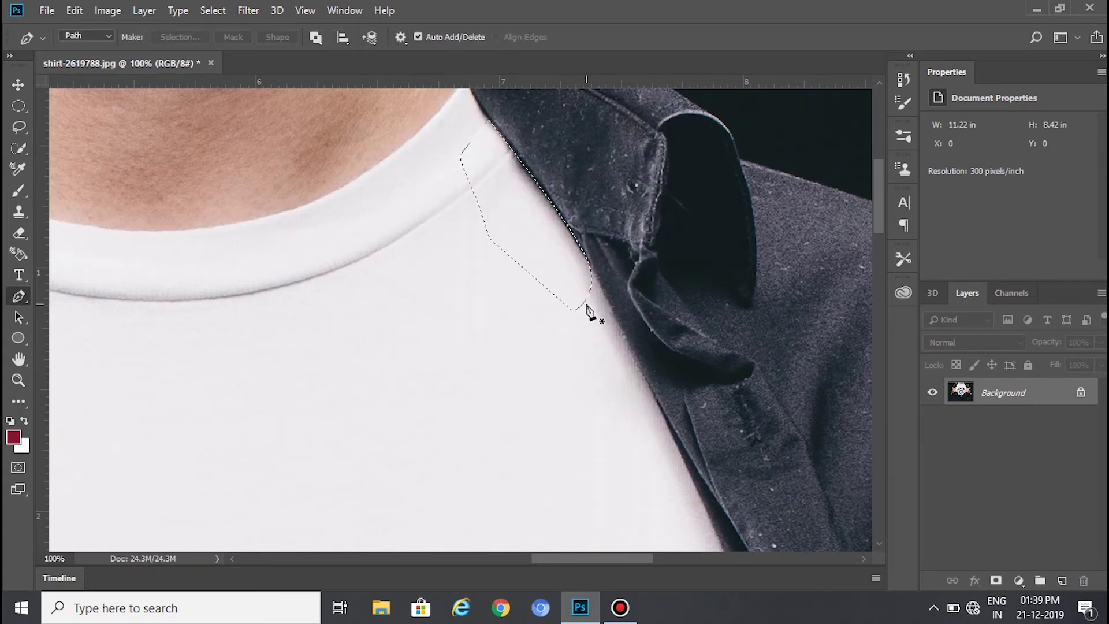
pyautogui.click(903, 81)
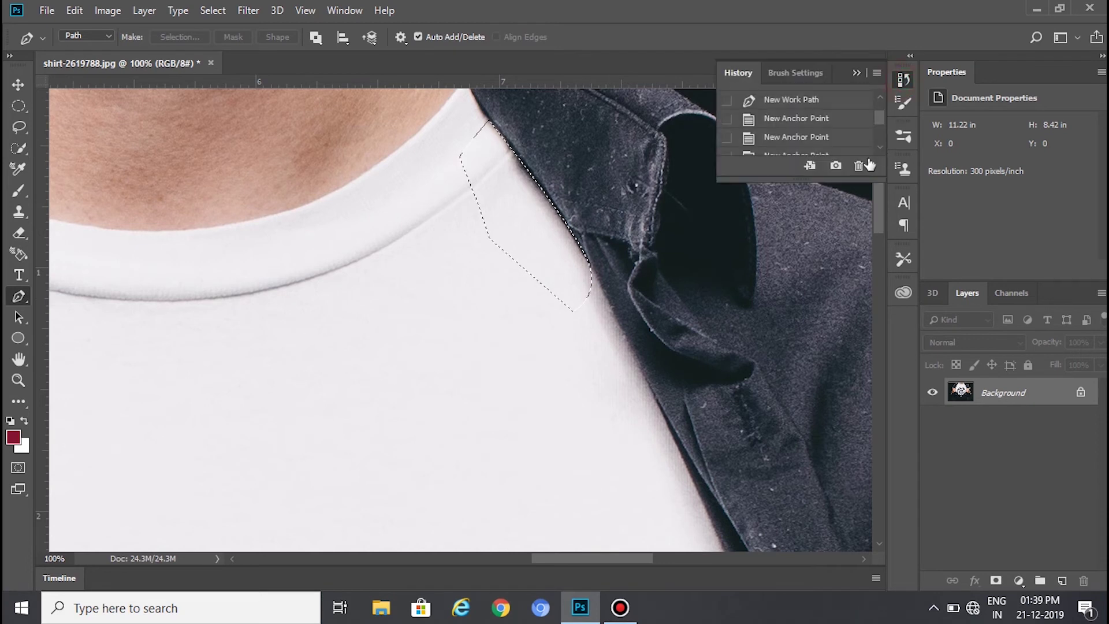
pyautogui.click(859, 166)
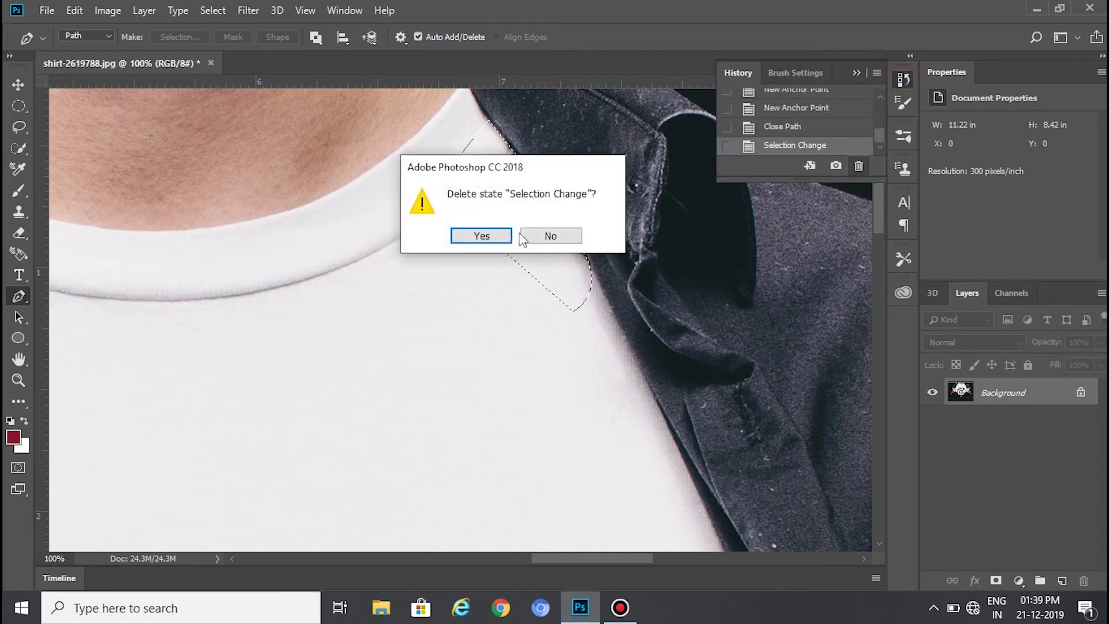
pyautogui.click(500, 238)
# Step: Make a selection from the right-collar path using Add to Selection
pyautogui.rightClick(519, 235)
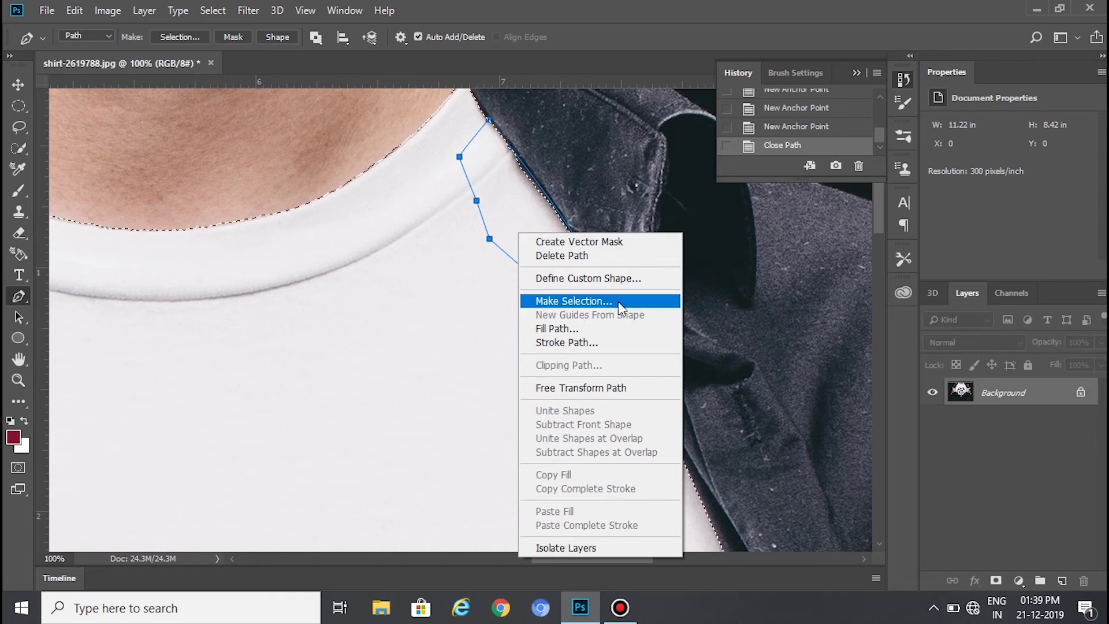
pyautogui.click(557, 301)
pyautogui.click(470, 252)
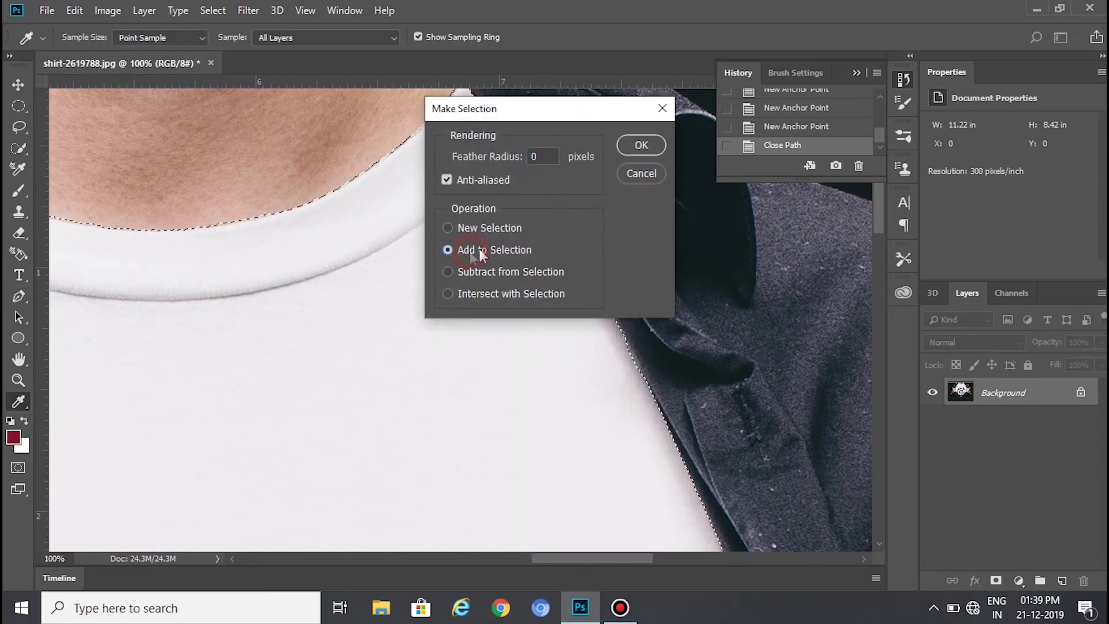
pyautogui.click(646, 145)
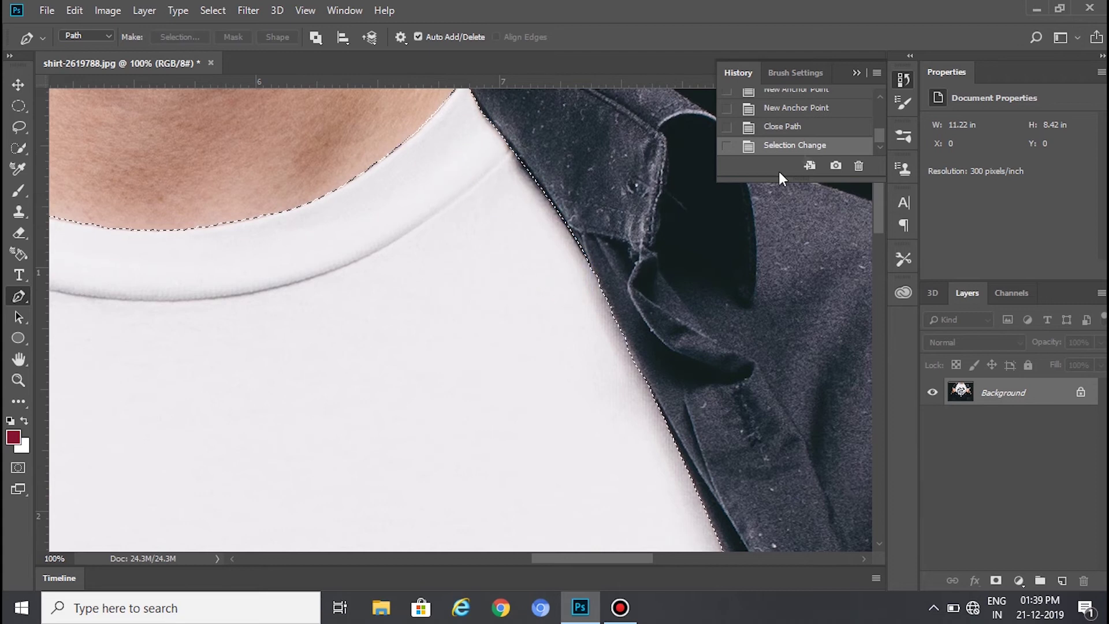
pyautogui.click(903, 81)
pyautogui.scroll(-3, 574, 378)
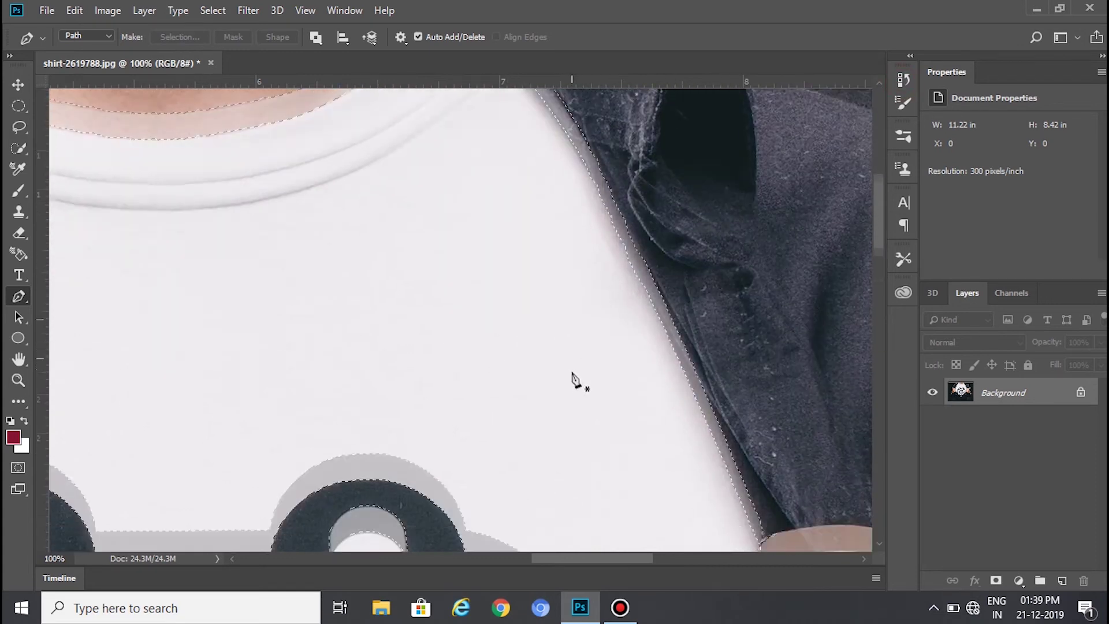
# Step: Zoom out to show the whole photo with the T-shirt selection
pyautogui.scroll(-2, 573, 378)
pyautogui.scroll(-2, 571, 375)
pyautogui.scroll(-2, 572, 375)
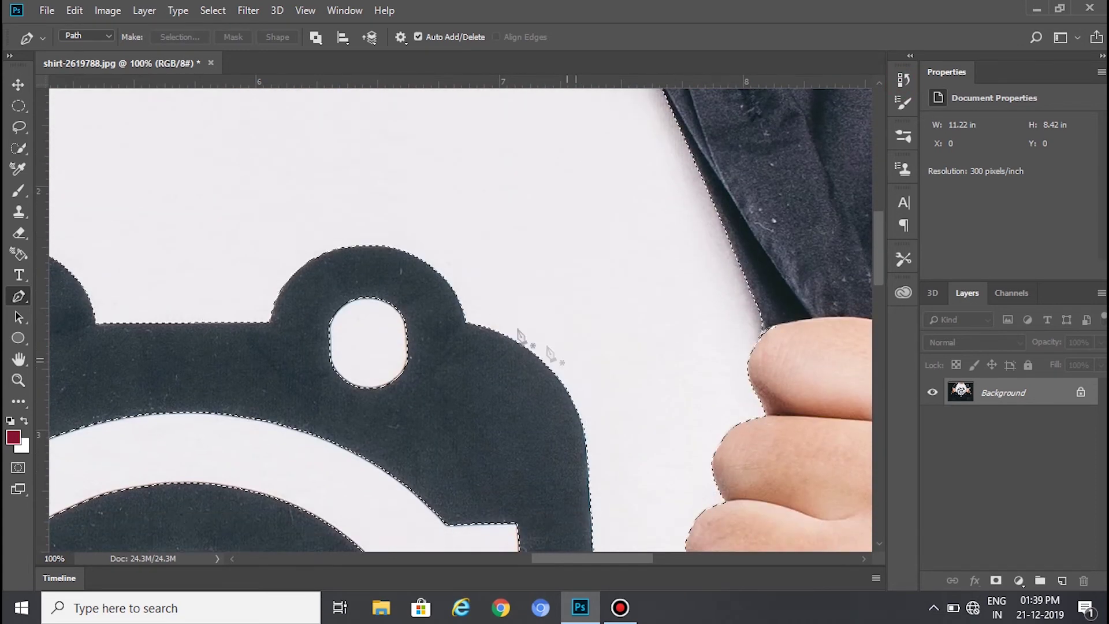
pyautogui.hotkey('ctrl', '-')
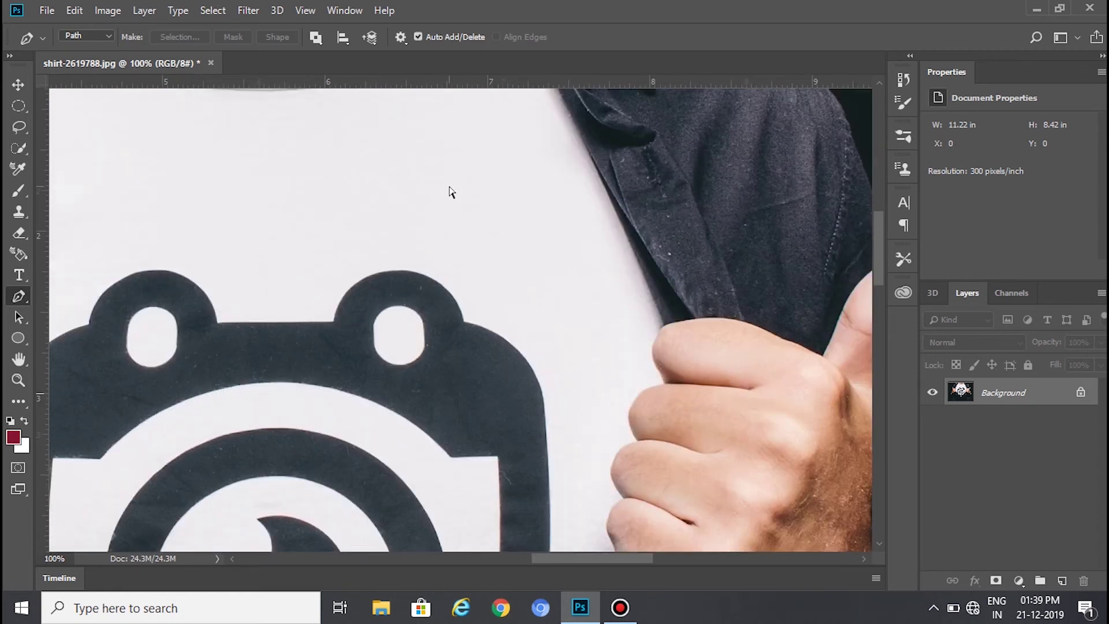
pyautogui.hotkey('ctrl', '-')
pyautogui.hotkey('ctrl', '-')
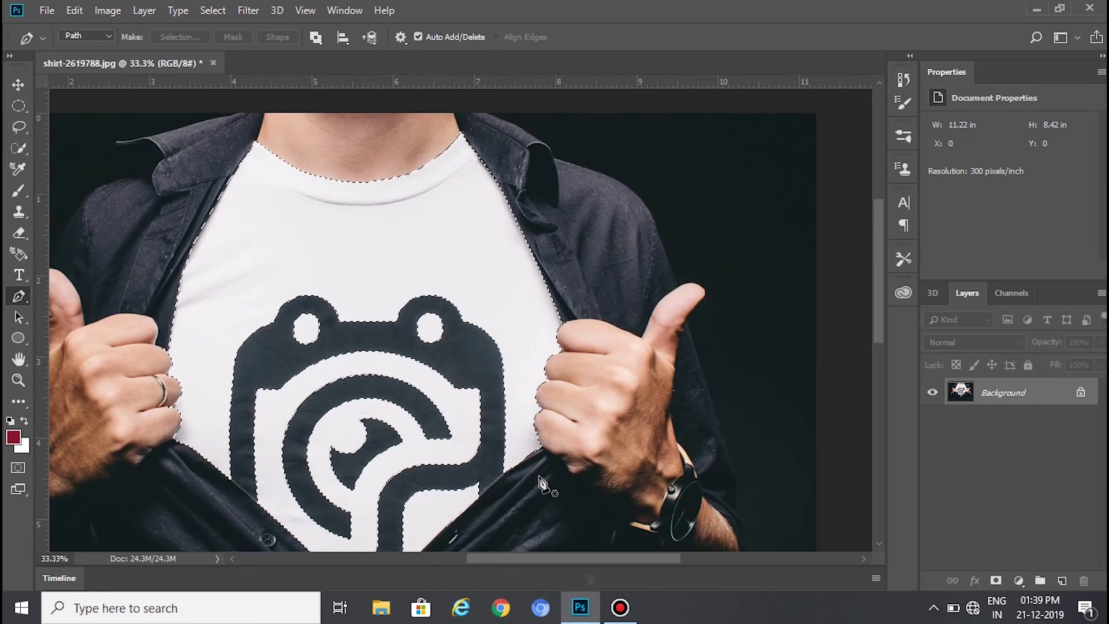
pyautogui.moveTo(602, 560); pyautogui.dragTo(567, 559)
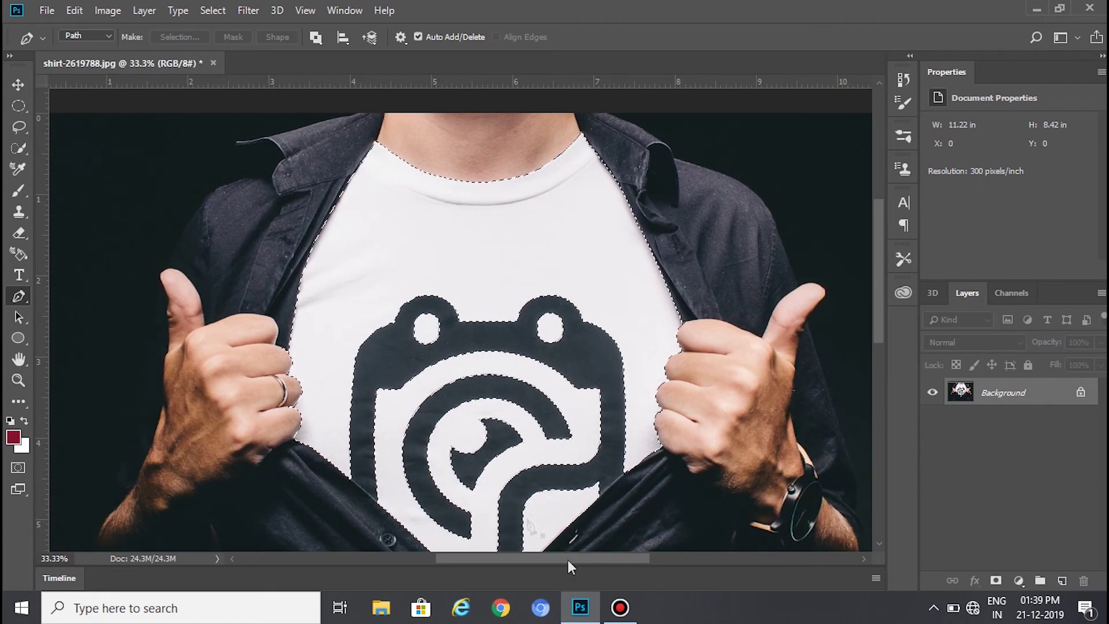
pyautogui.click(19, 379)
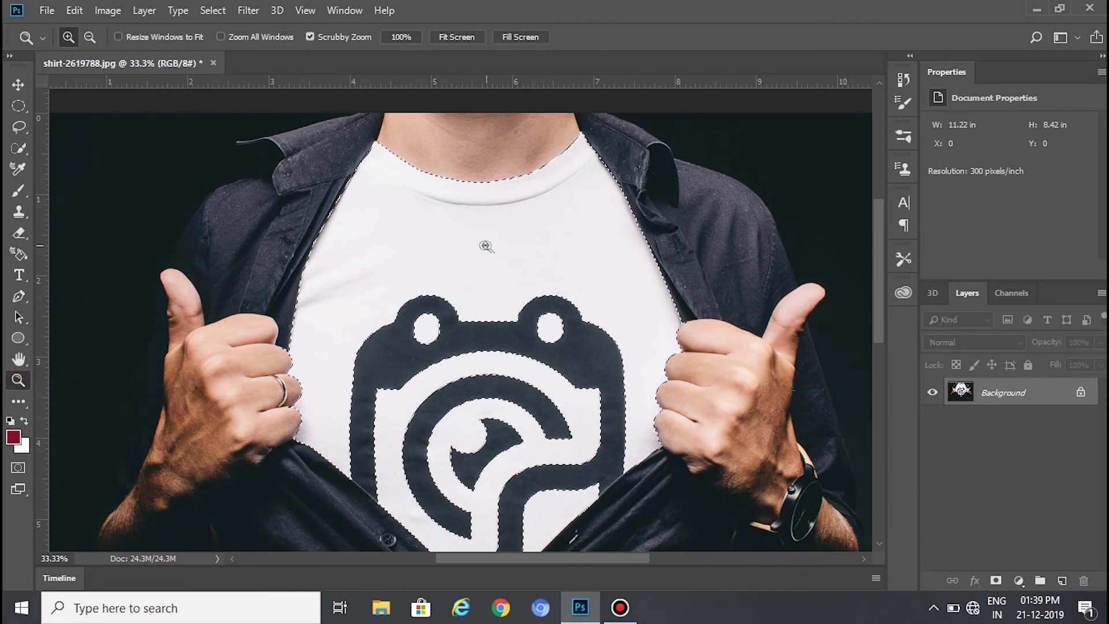
pyautogui.rightClick(487, 246)
pyautogui.click(548, 332)
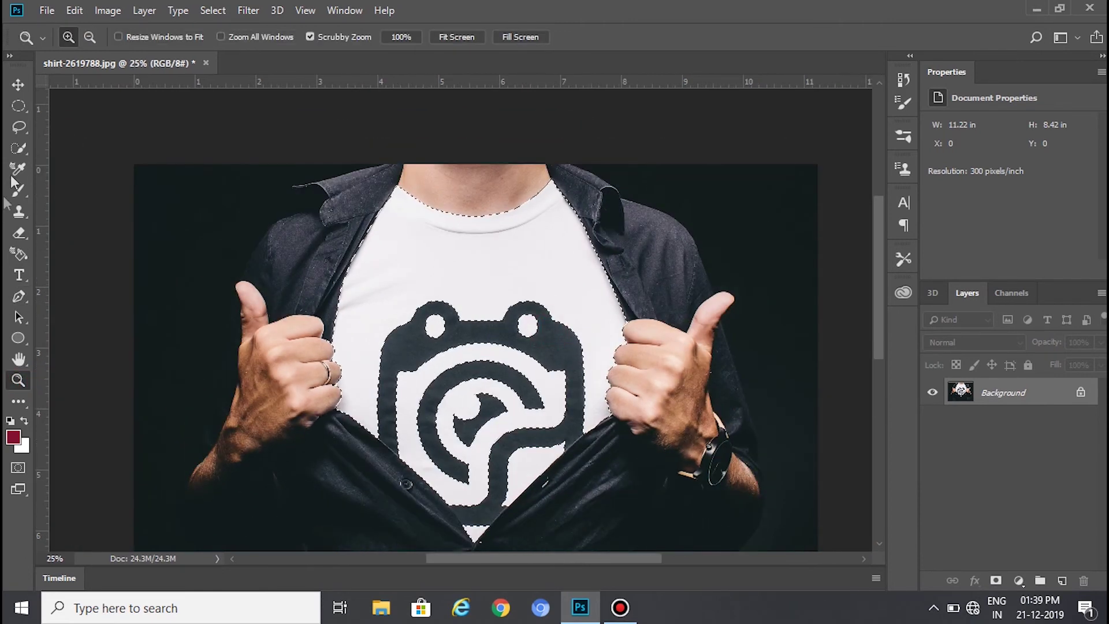
pyautogui.click(18, 85)
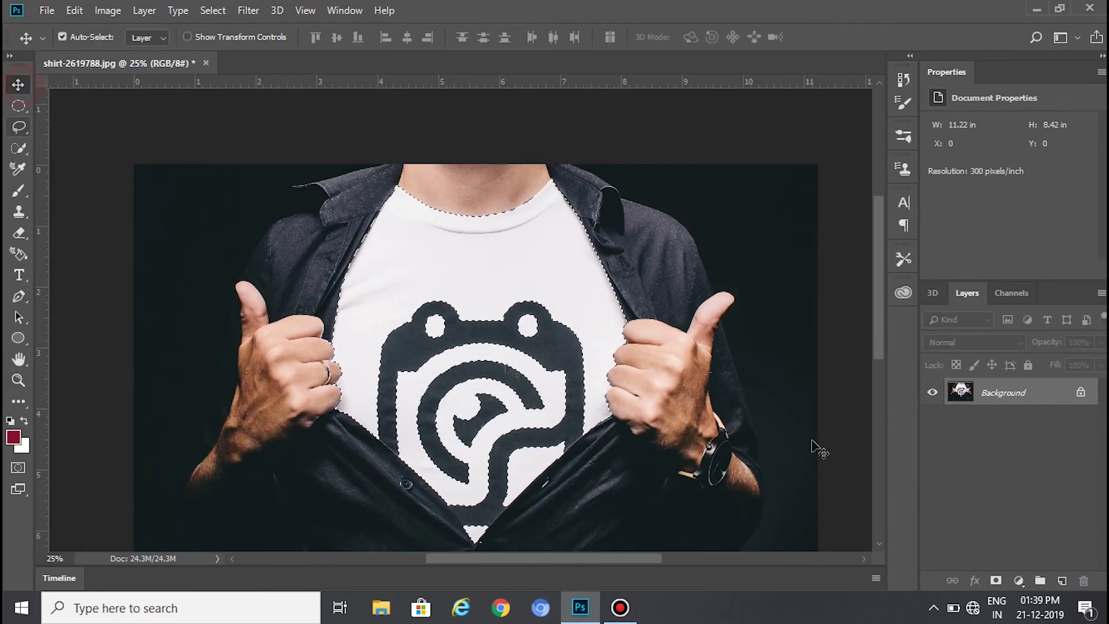
# Step: Add a dark red Solid Color fill layer set to Multiply blending
pyautogui.click(1016, 579)
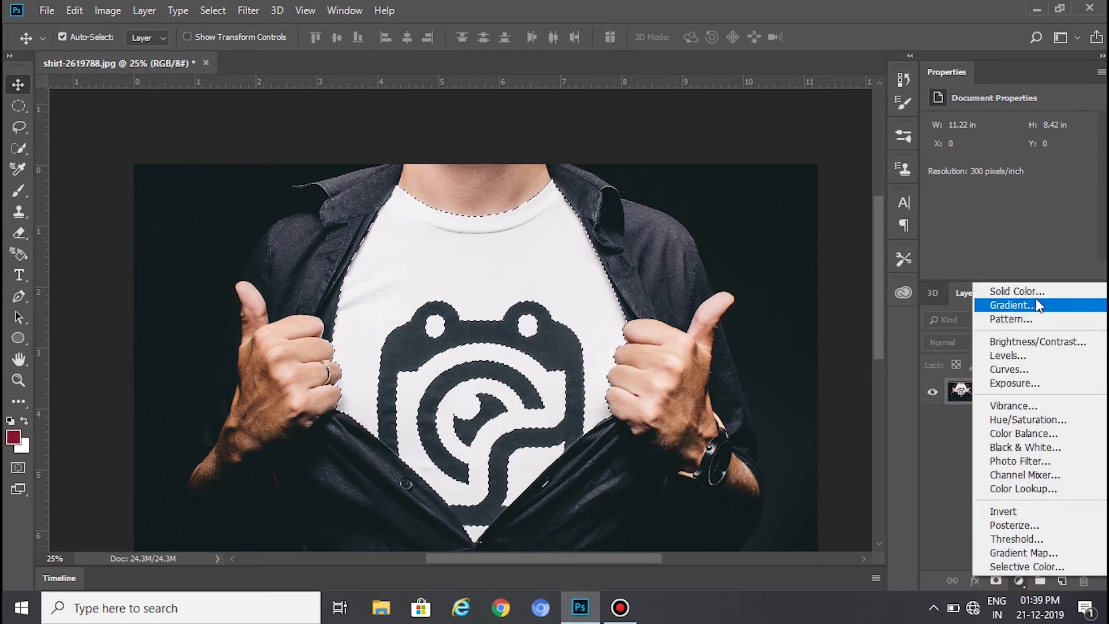
pyautogui.click(1063, 292)
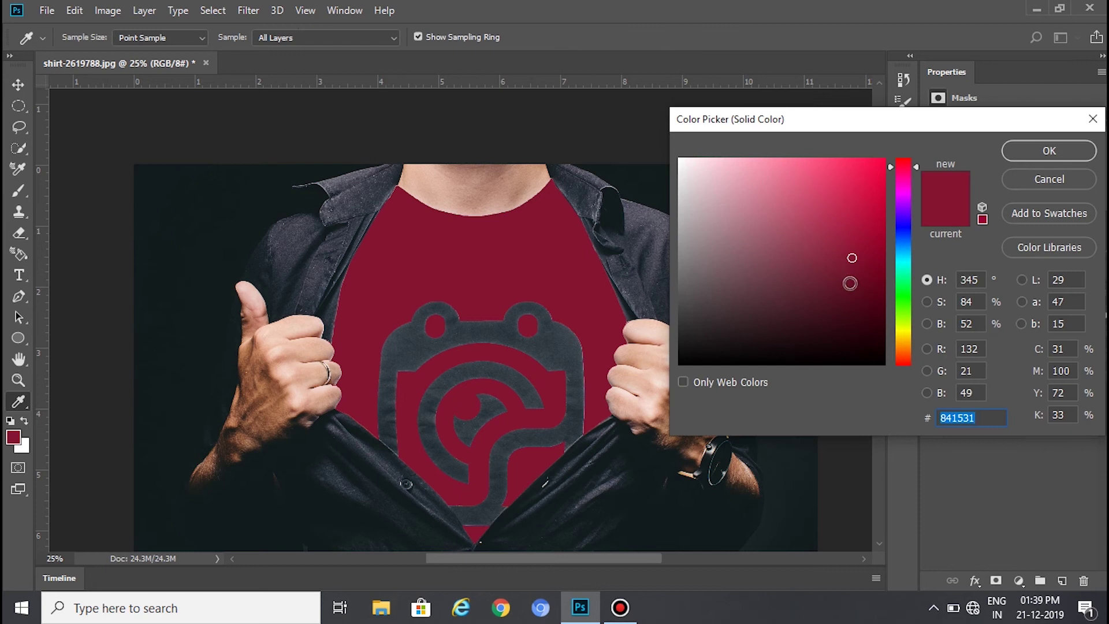
pyautogui.click(1020, 150)
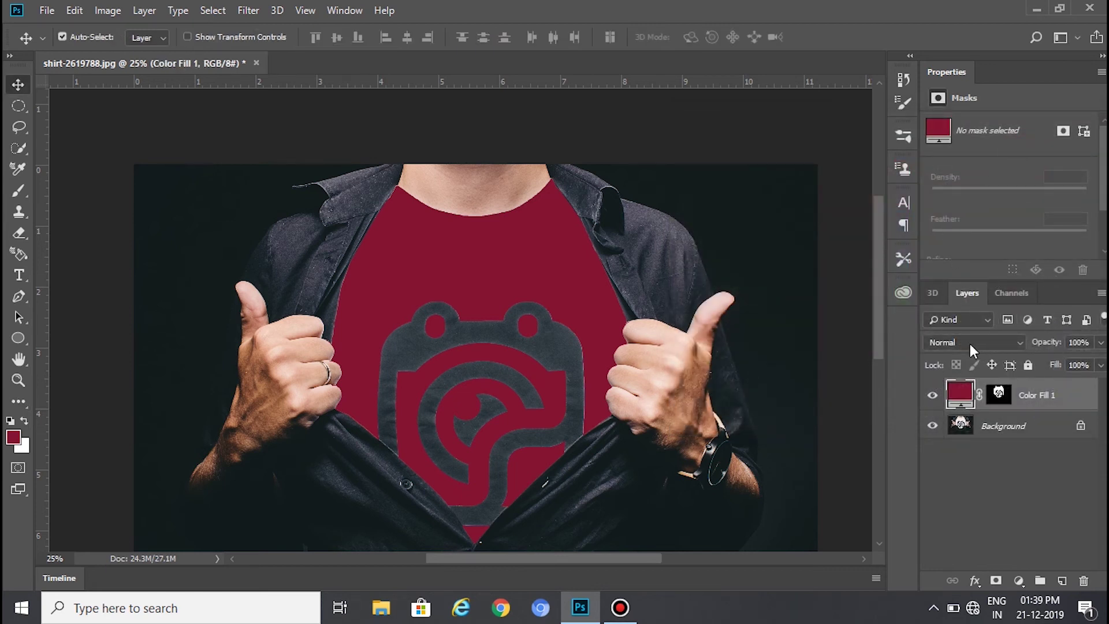
pyautogui.click(969, 344)
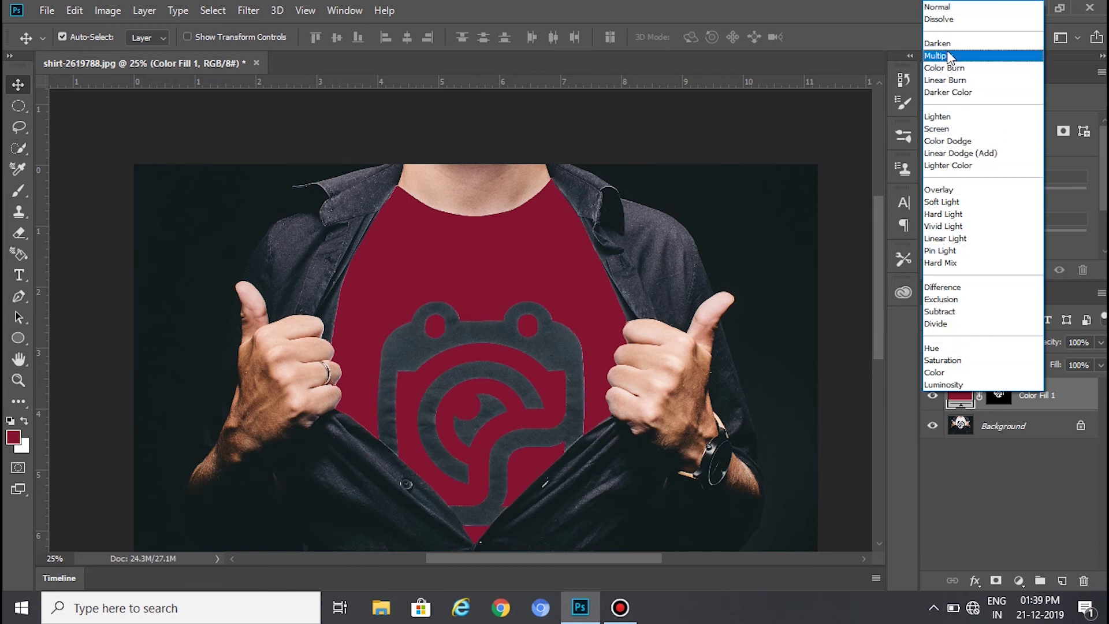
pyautogui.click(1001, 58)
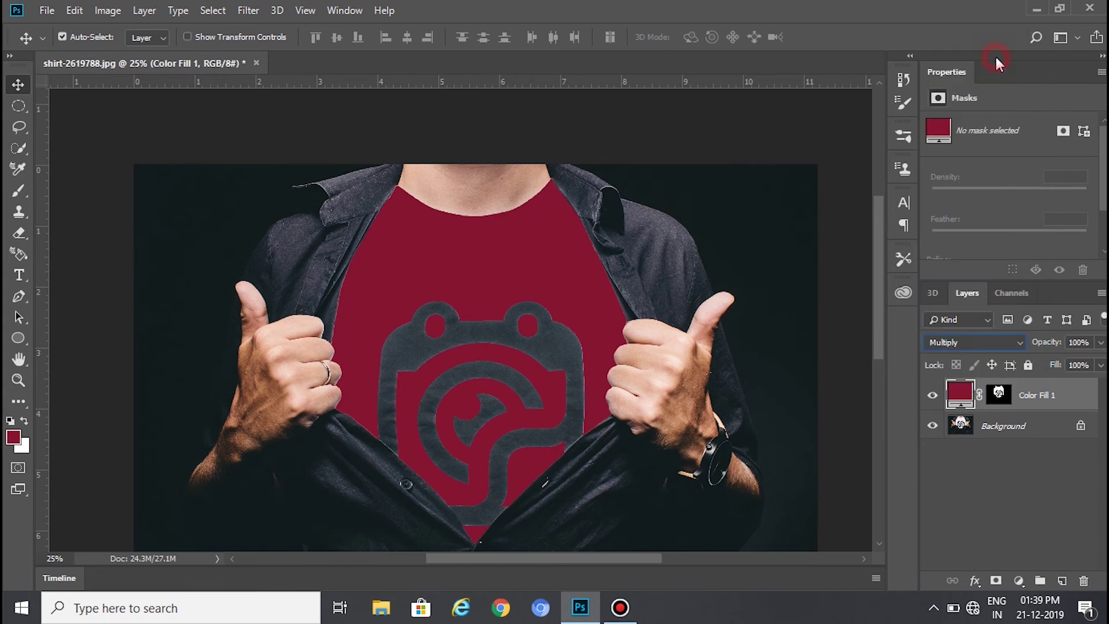
# Step: Reopen the Color Fill 1 picker and shift the colour to a light green
pyautogui.doubleClick(962, 396)
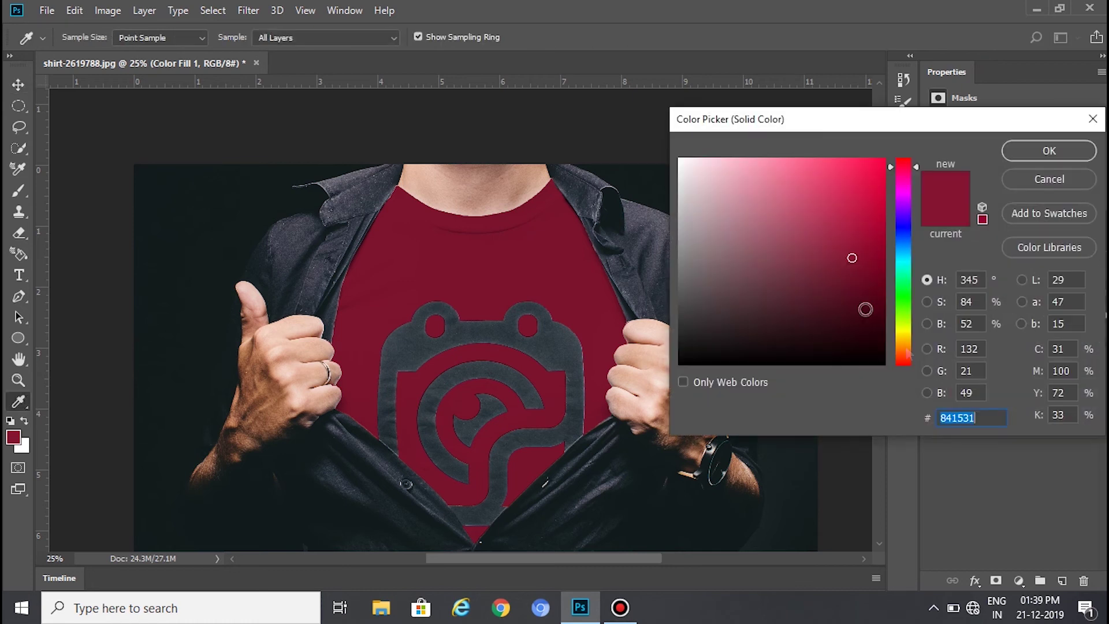
pyautogui.moveTo(888, 243)
pyautogui.mouseDown()
pyautogui.moveTo(839, 230)
pyautogui.moveTo(807, 196)
pyautogui.moveTo(828, 194)
pyautogui.mouseUp()
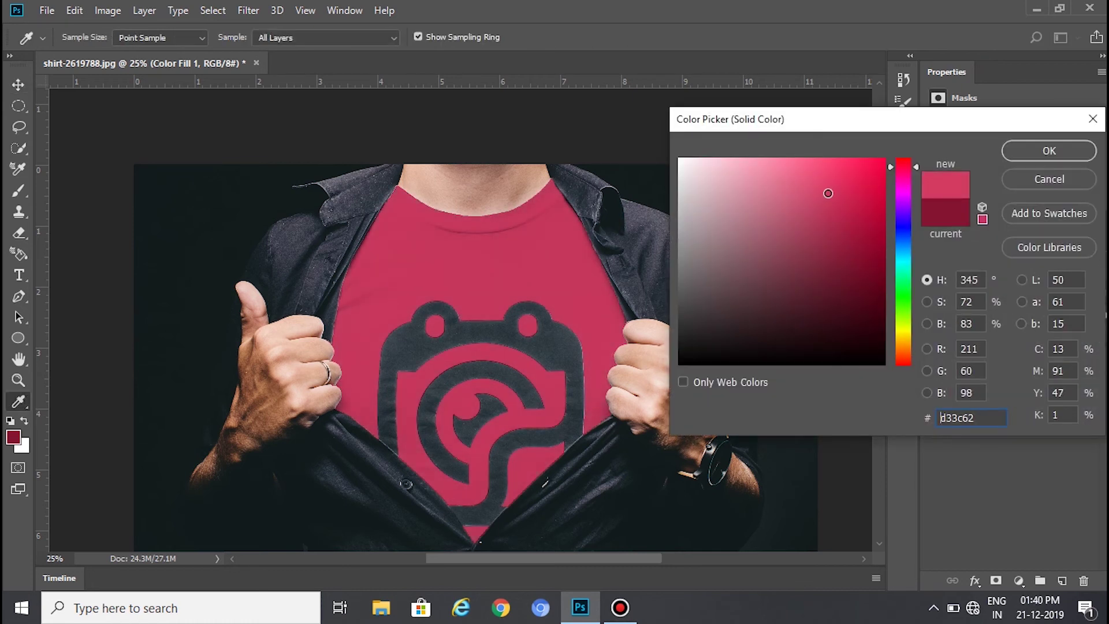
pyautogui.moveTo(916, 166)
pyautogui.mouseDown()
pyautogui.moveTo(914, 151)
pyautogui.moveTo(935, 293)
pyautogui.moveTo(934, 383)
pyautogui.moveTo(915, 306)
pyautogui.mouseUp()
pyautogui.click(802, 180)
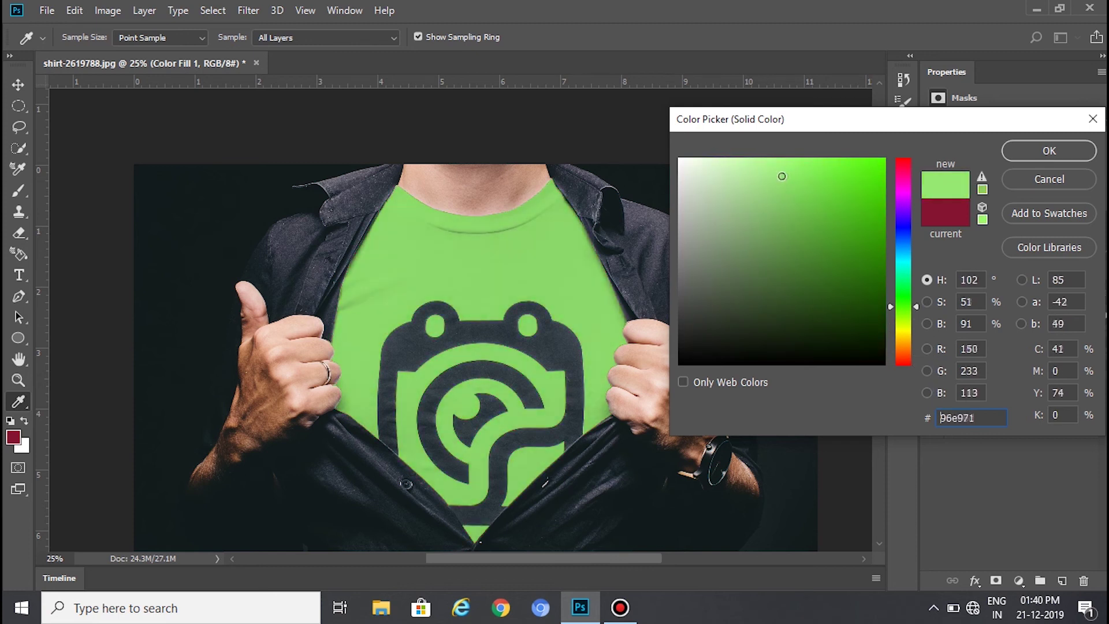
pyautogui.moveTo(809, 192)
pyautogui.mouseDown()
pyautogui.moveTo(824, 203)
pyautogui.moveTo(680, 362)
pyautogui.moveTo(824, 272)
pyautogui.moveTo(863, 192)
pyautogui.mouseUp()
pyautogui.click(800, 177)
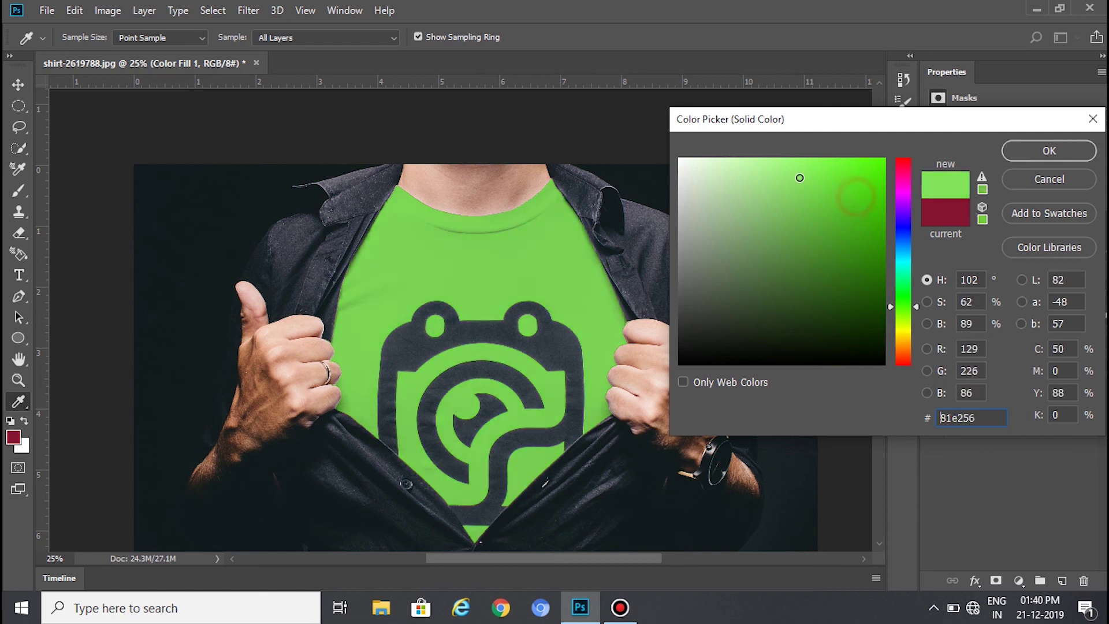